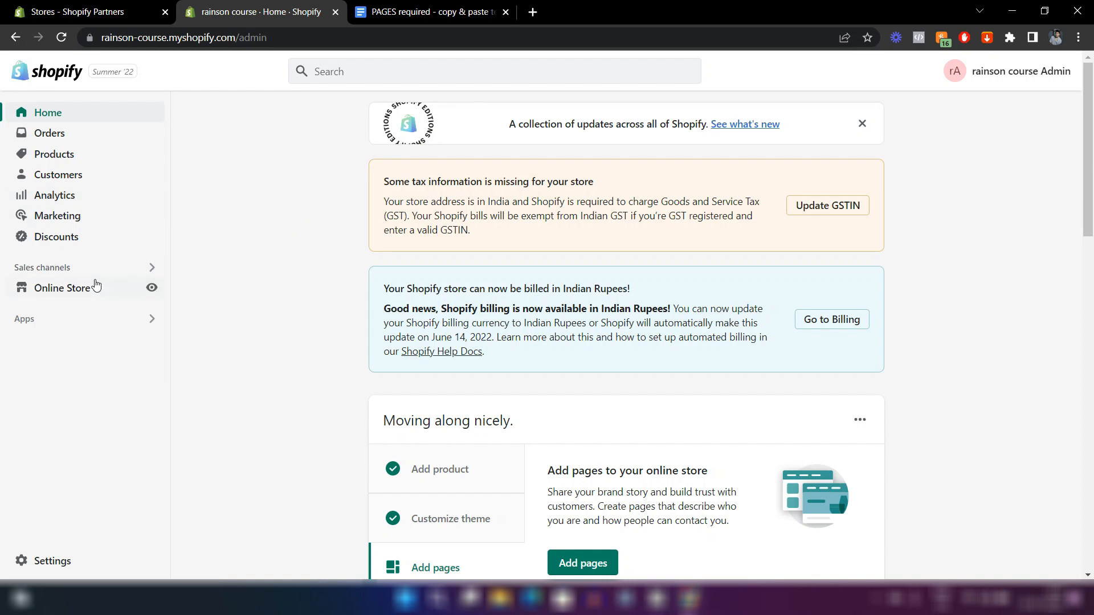
Open the online store's Contact page, change its title to "Contact Us" and save it.
click(76, 293)
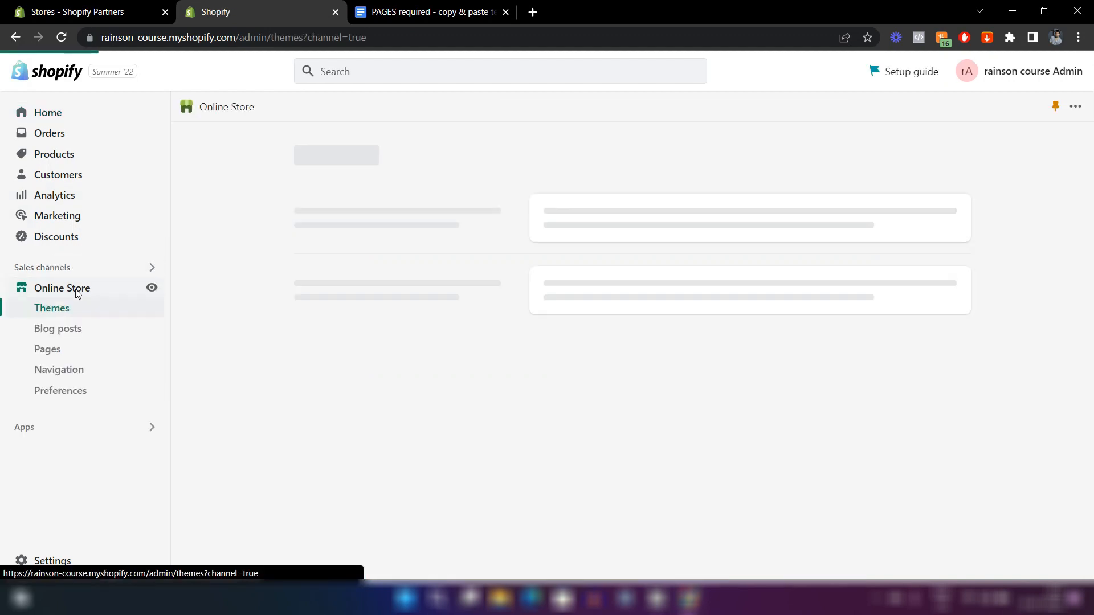
click(72, 356)
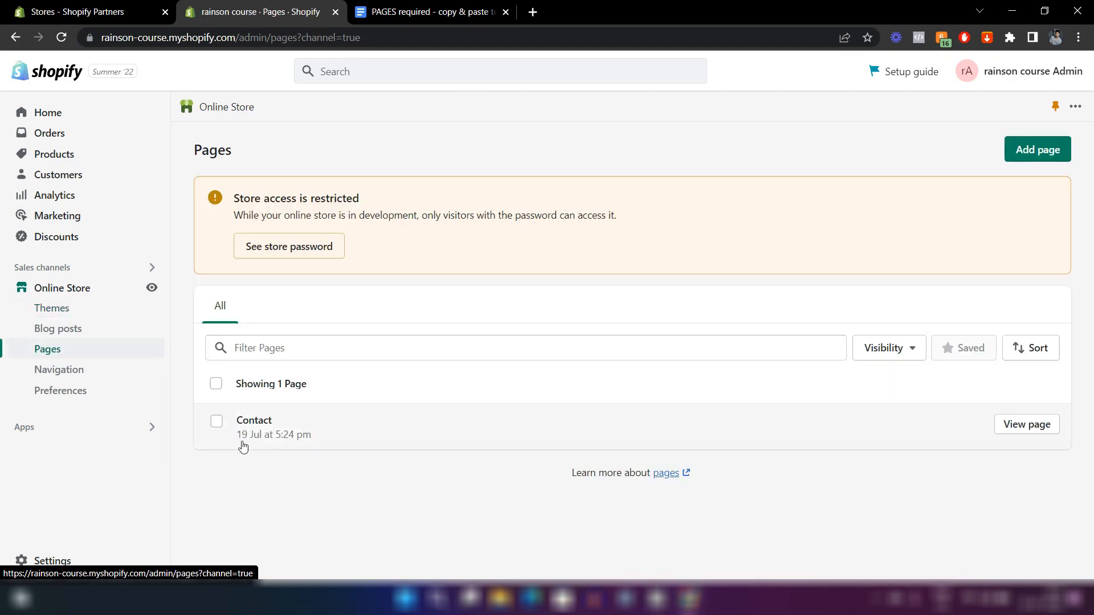
click(294, 426)
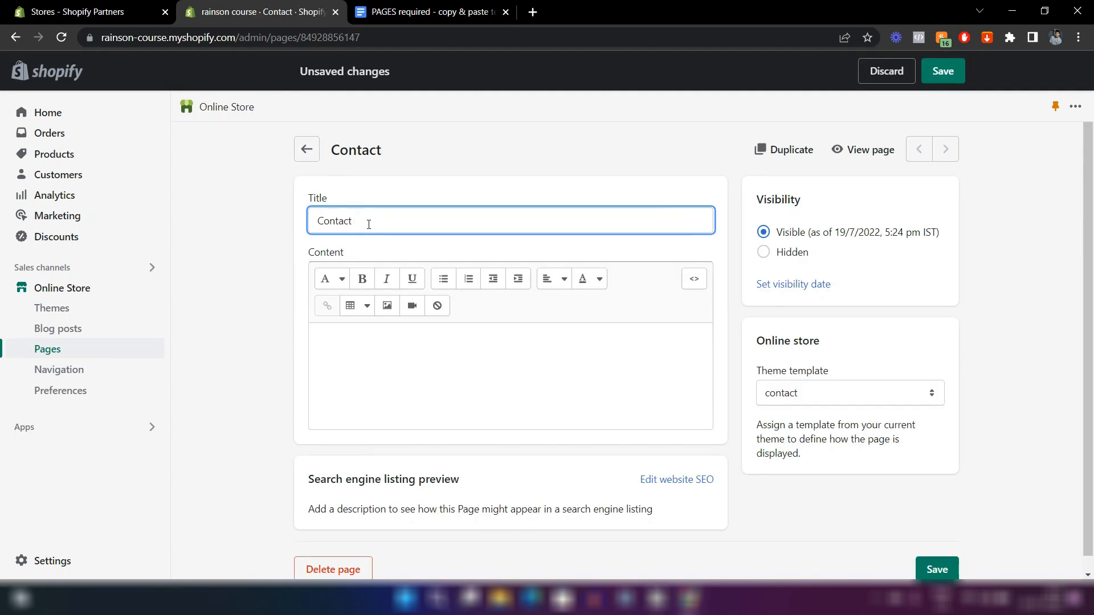
text(Us)
click(537, 119)
click(939, 66)
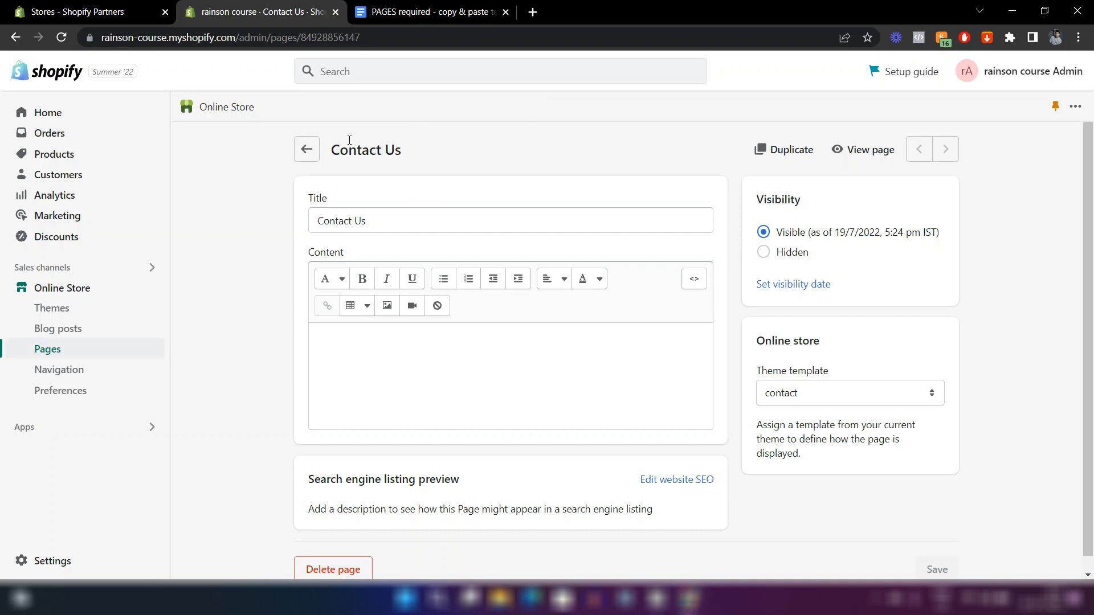
Return to the pages list and start a new page titled "FAQs".
click(306, 149)
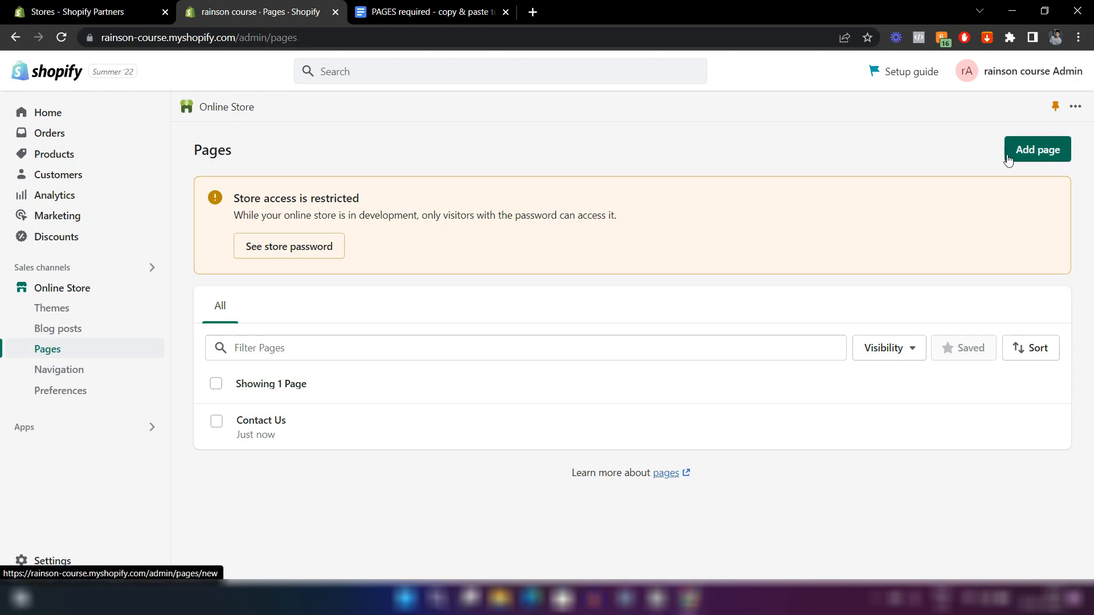
click(1036, 155)
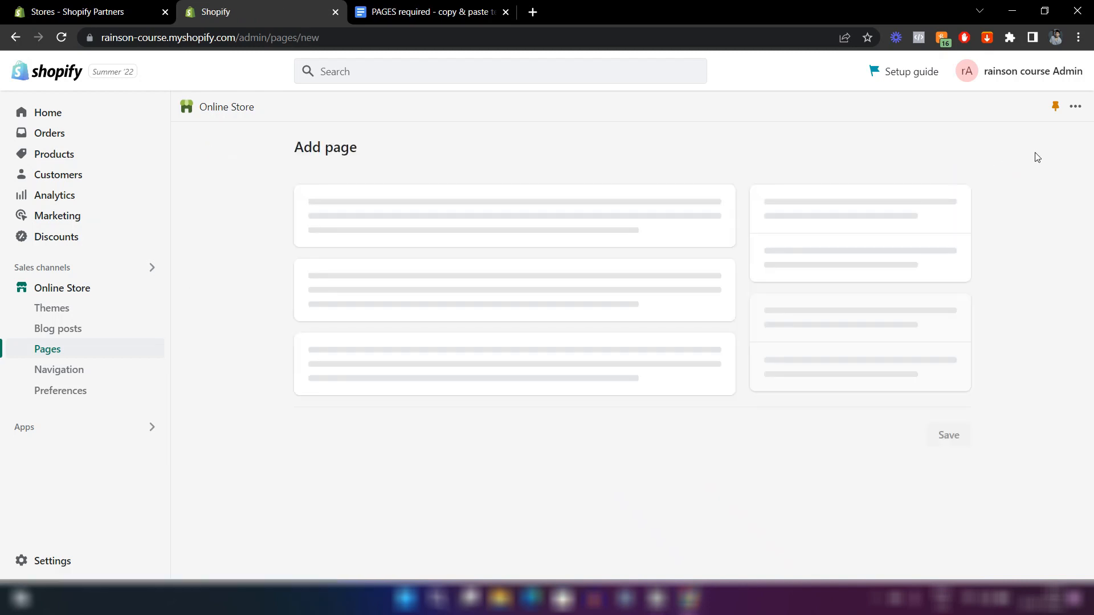
text(FAQs)
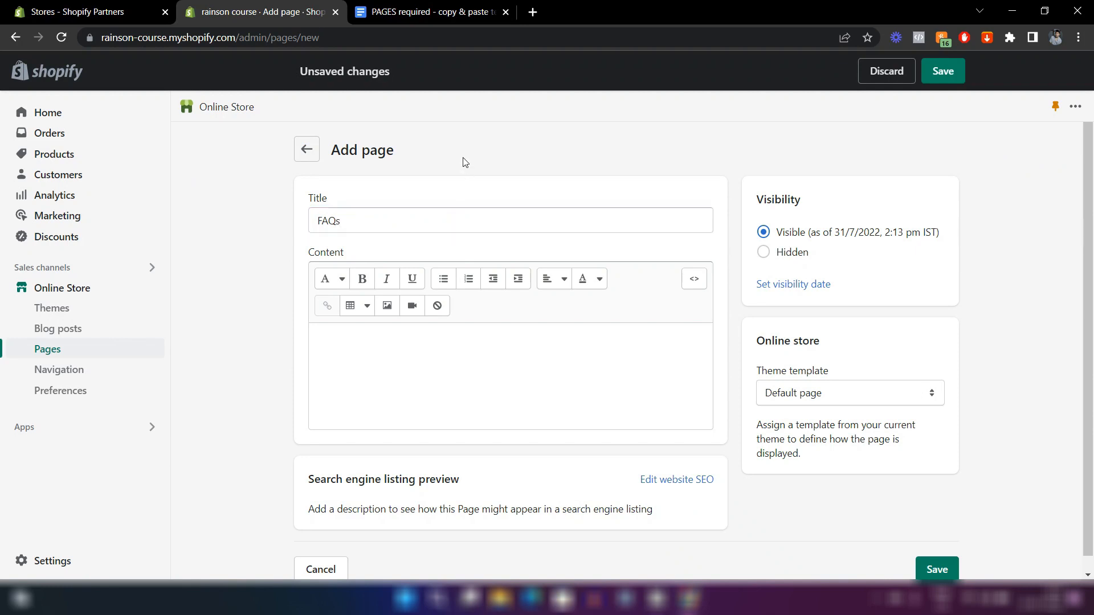
Add the bulleted question "How long will it take to deliver?" to the page content and make it bold.
click(342, 354)
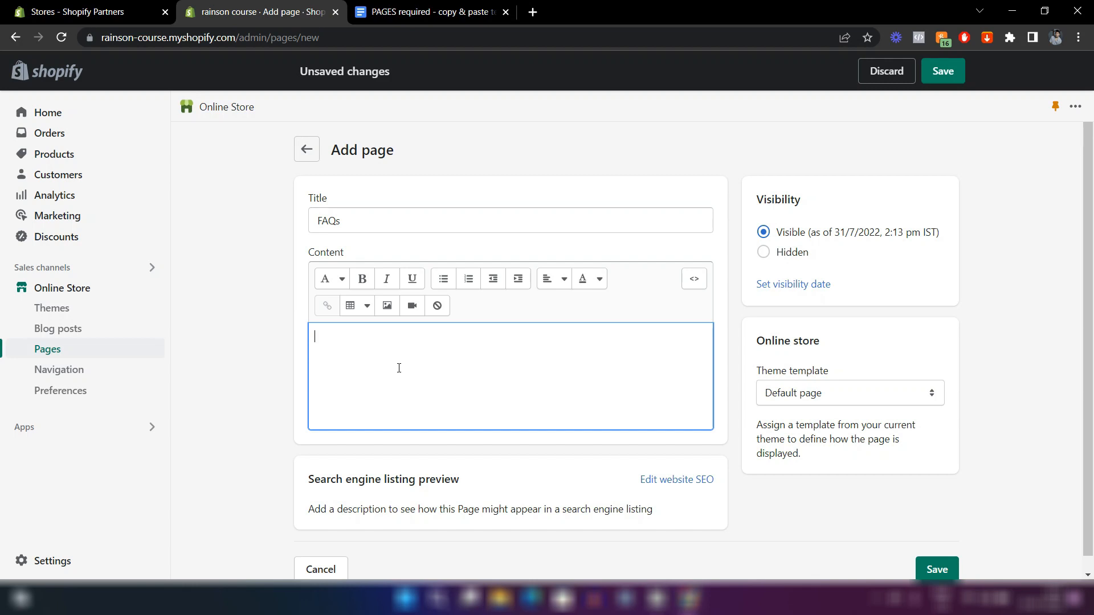
click(445, 287)
text(H)
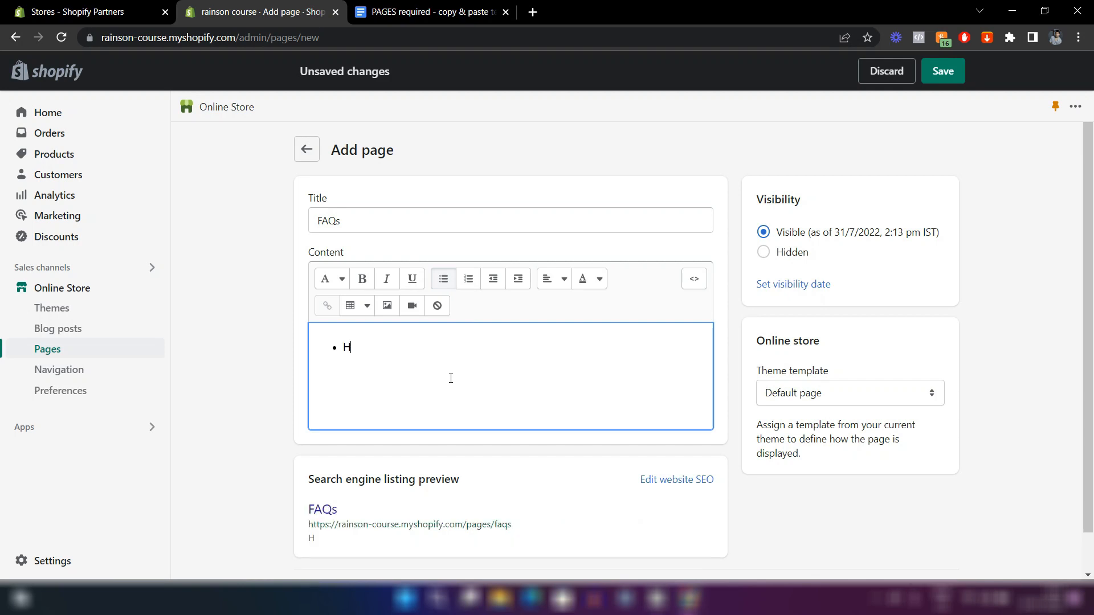
text(ow long will it tak)
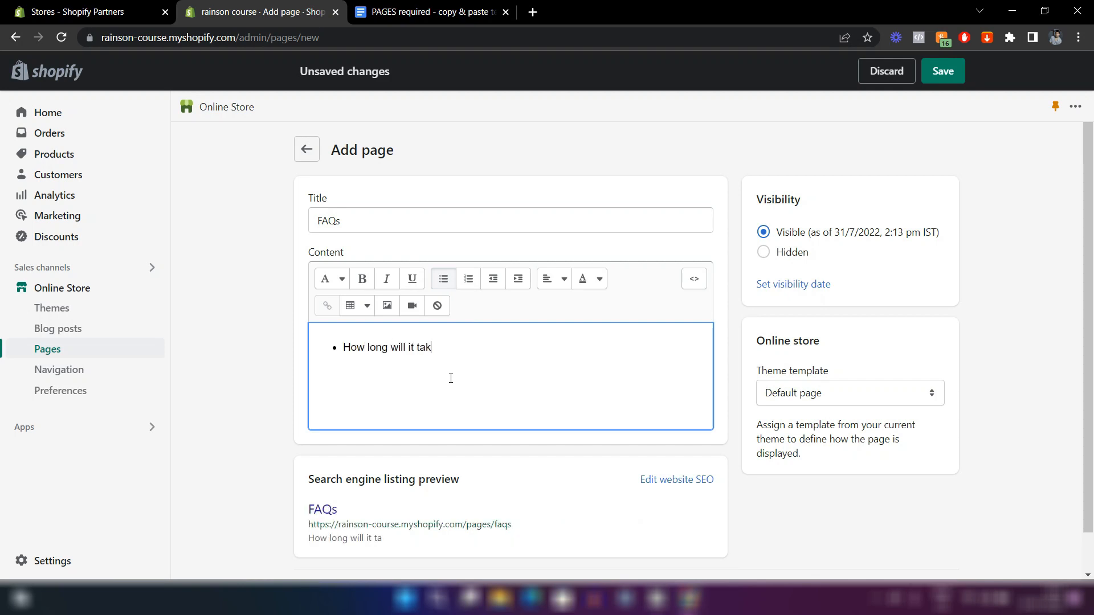
text(e to deliver?)
drag(492, 349, 336, 348)
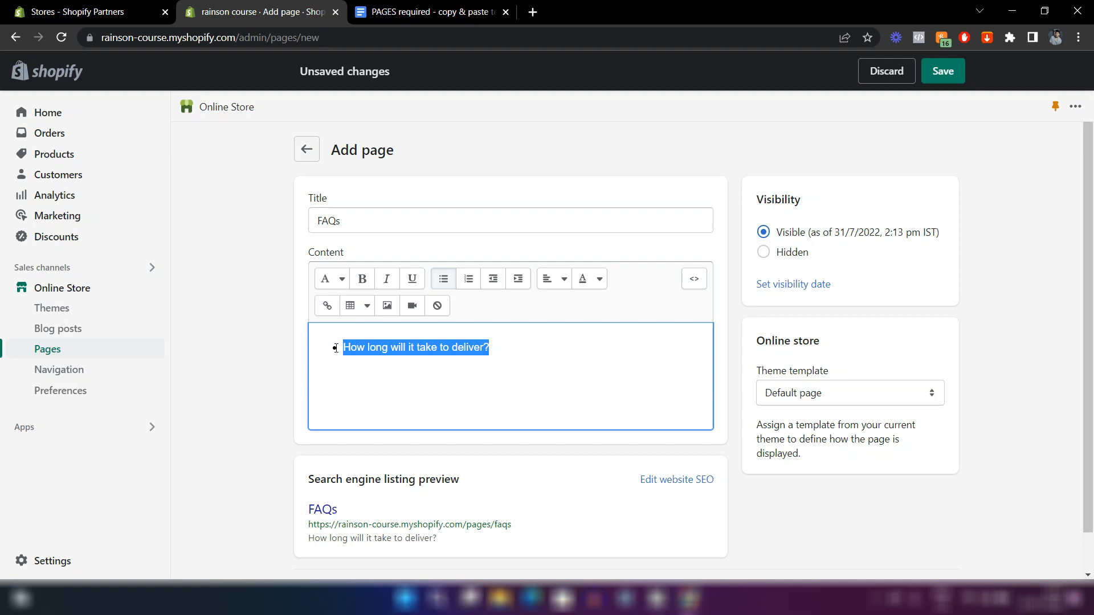
click(363, 279)
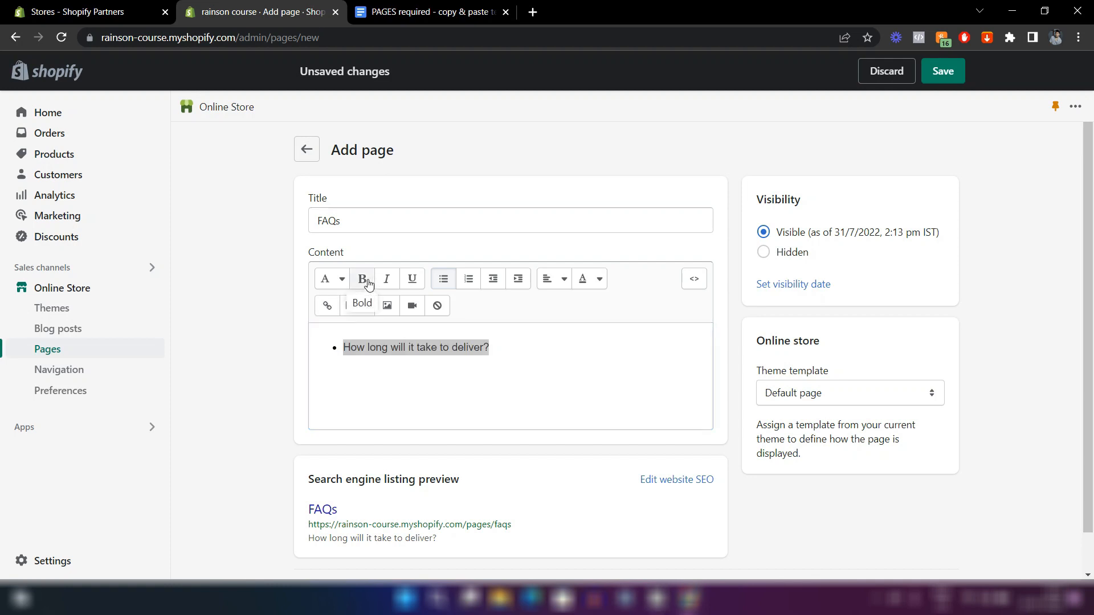
Below the question, add the non-bold answer "2-5 days in the united states. Other countries might take 2 to 4 weeks.".
click(514, 348)
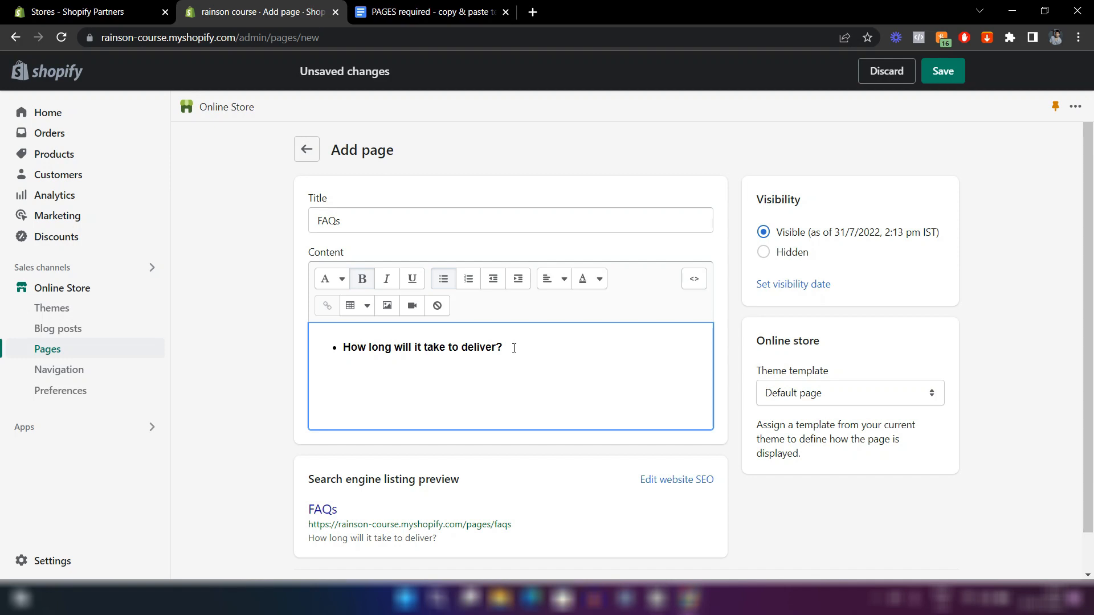
key(shift+Return)
text(2)
text(-5 days i)
text(n the united states. Other c)
text(ountries might take 10-)
key(BackSpace)
key(BackSpace)
key(BackSpace)
text(2 to 4 weeks.)
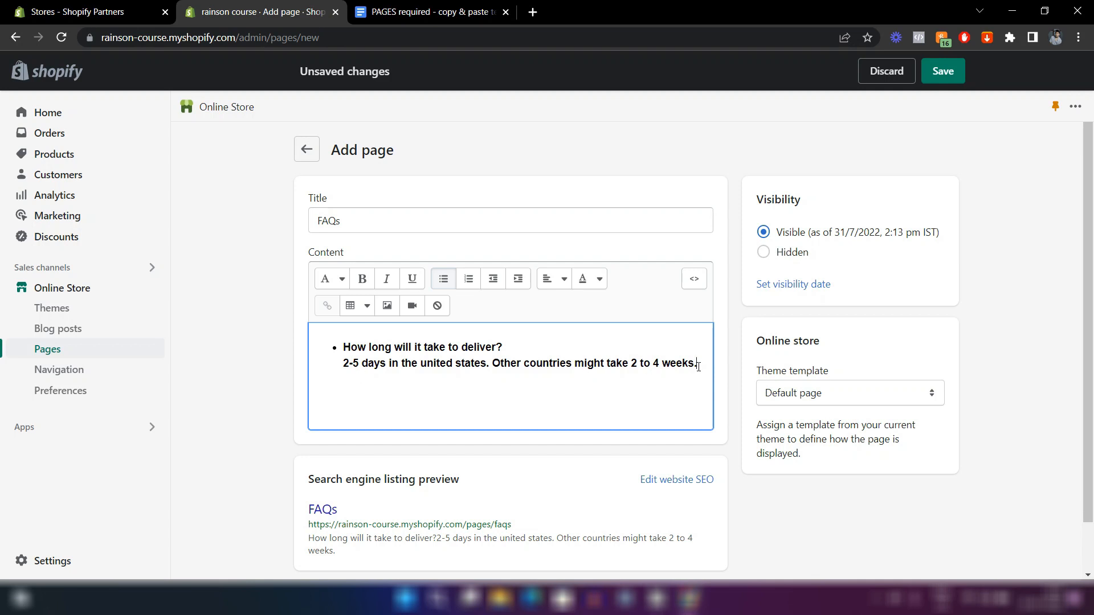
drag(698, 365, 342, 365)
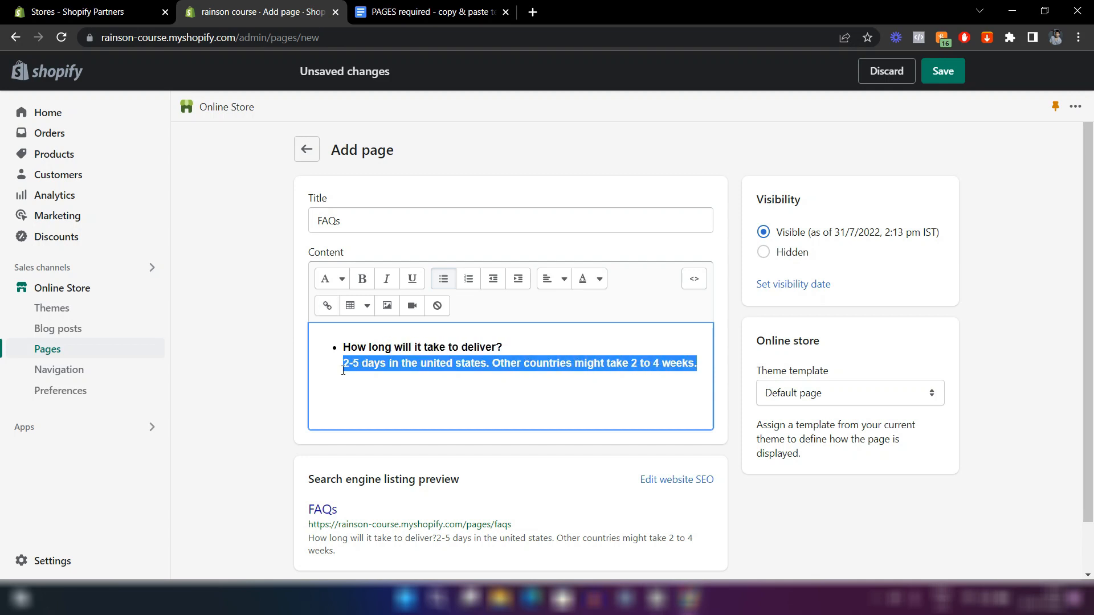
click(359, 279)
After a blank line, add the bullet "From where will it ship?" with the answer "All products will ship from our warehouse in California." beneath it.
click(684, 366)
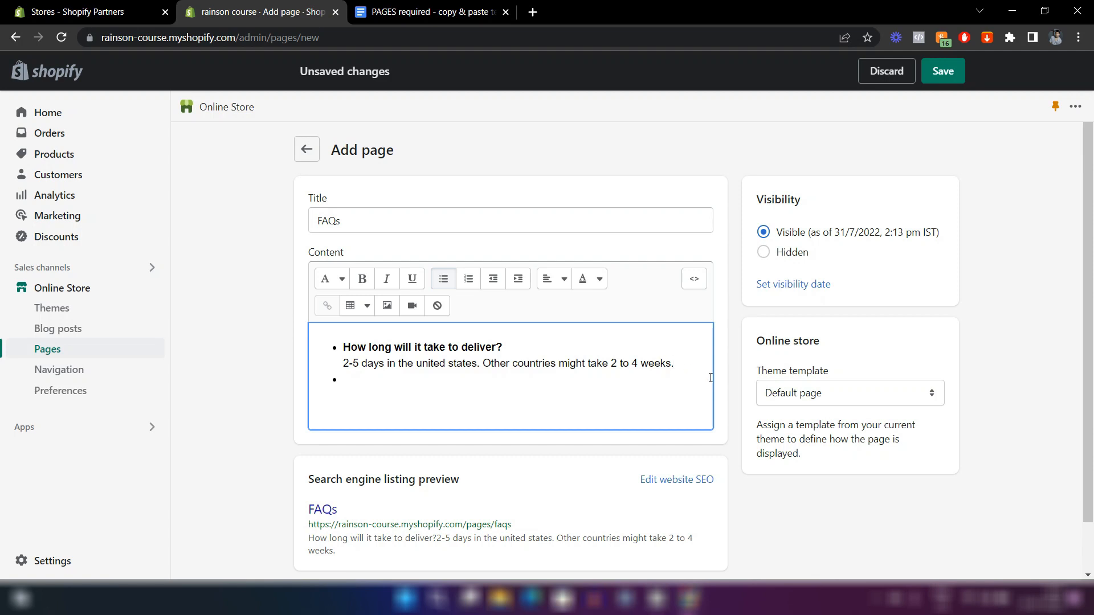
key(shift+Return)
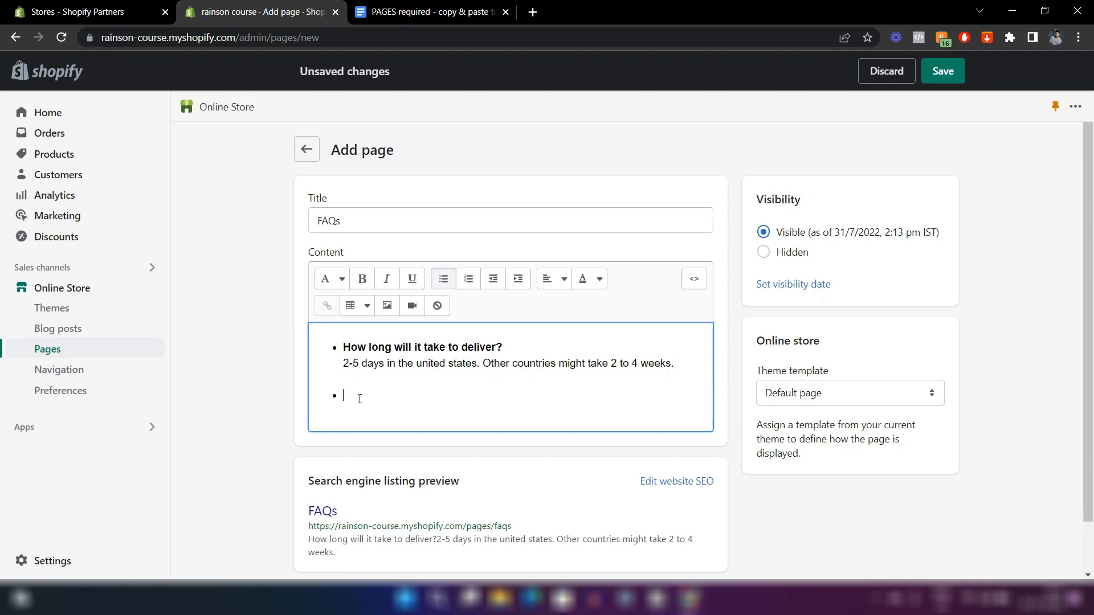
text(From where will it ship?)
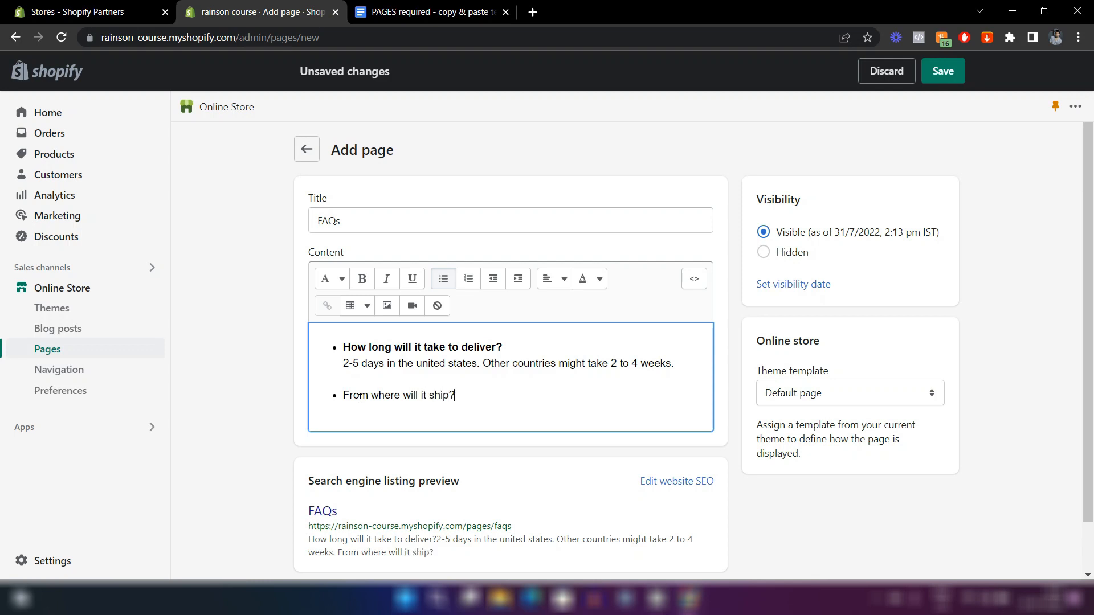
key(Return)
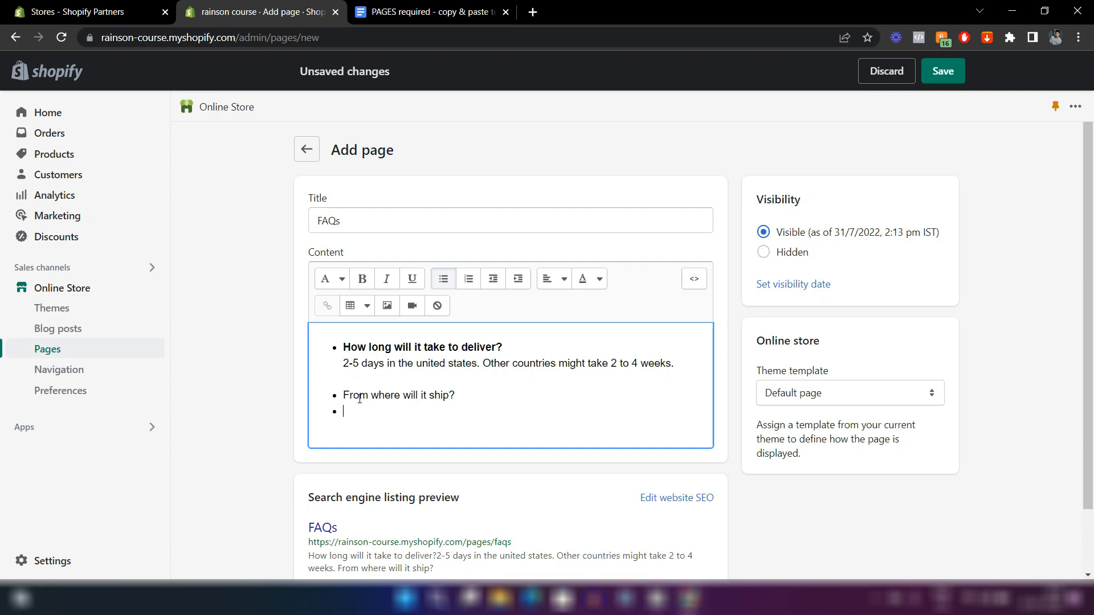
key(BackSpace)
key(shift+Return)
text(All products will ship from )
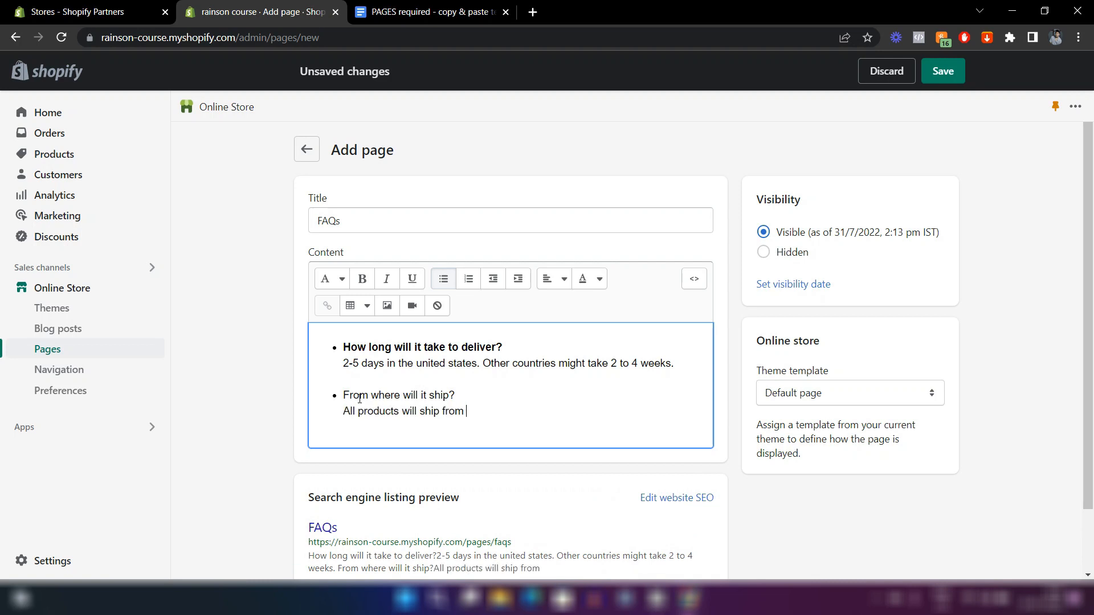
text(our warehouse in California.)
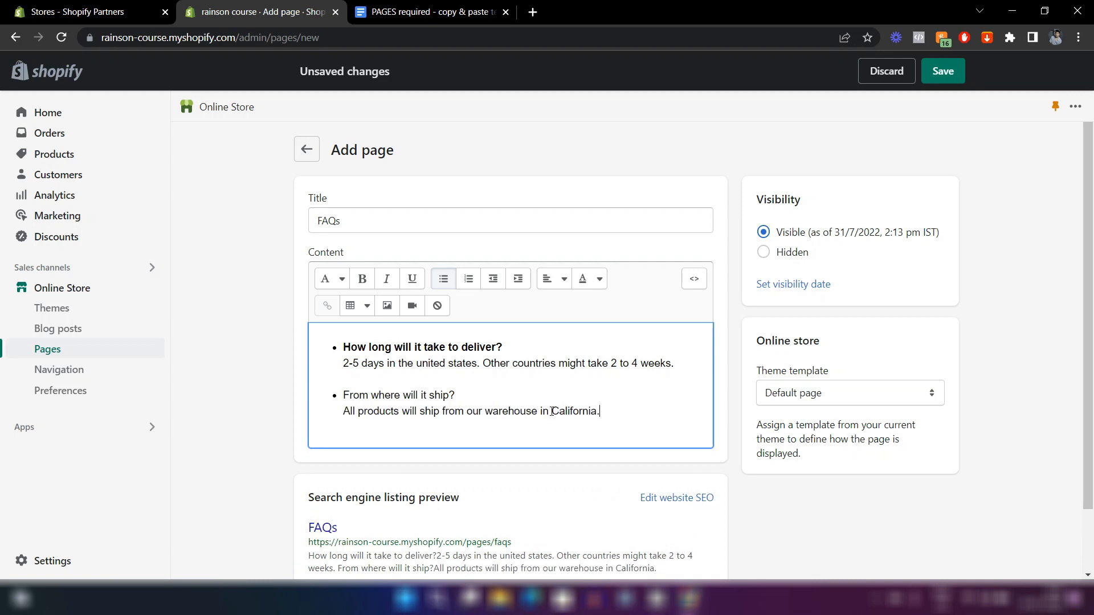
Make the question "From where will it ship?" bold and save the FAQs page.
drag(455, 395, 343, 395)
click(362, 279)
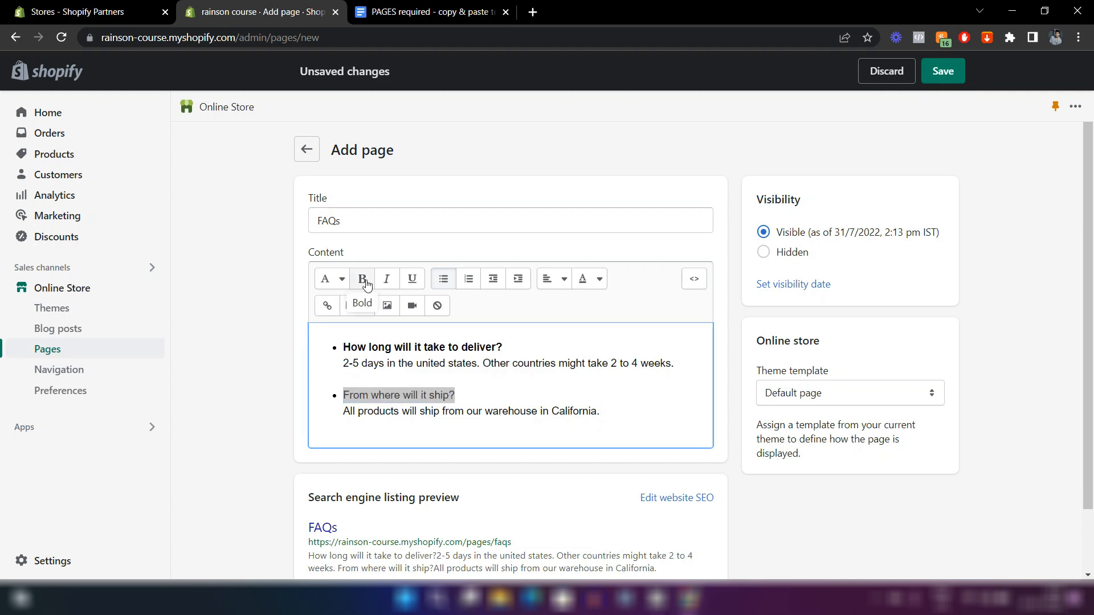
click(621, 413)
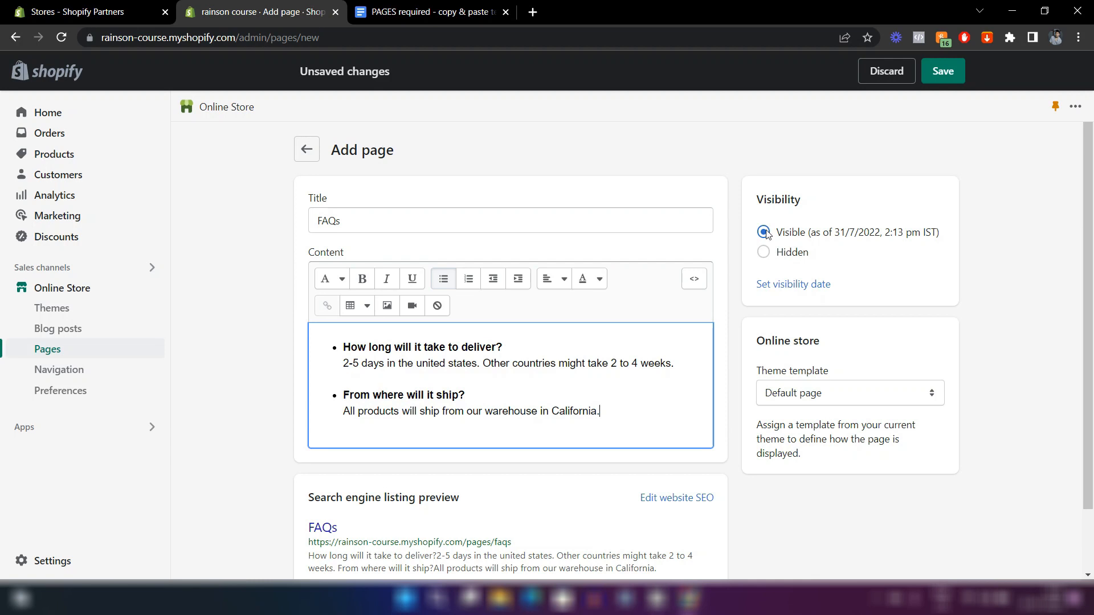
click(932, 70)
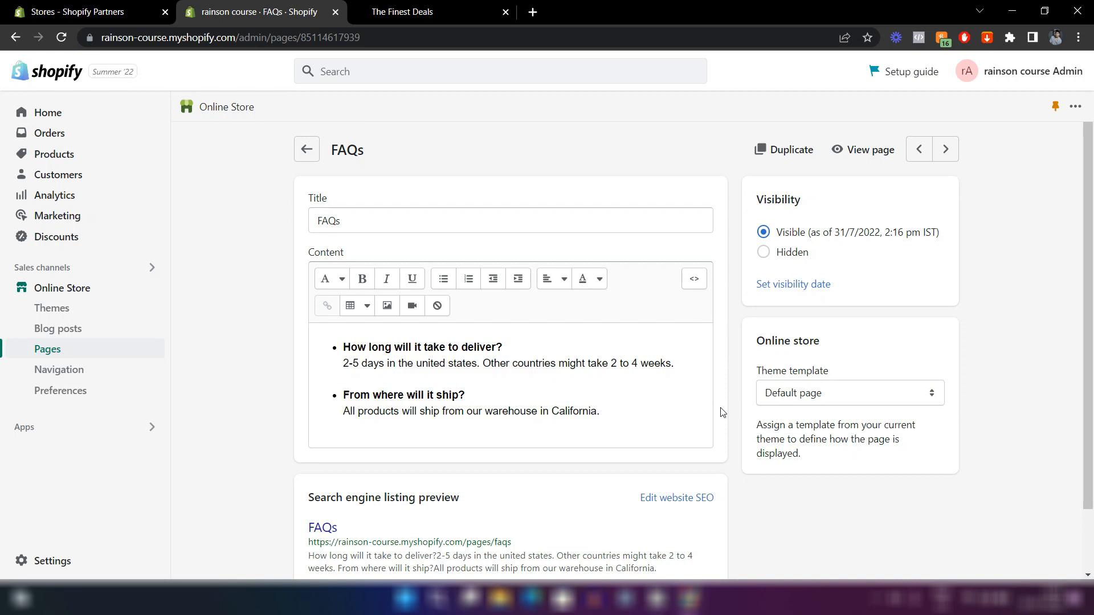
View the FAQs page on the storefront, check its heading, questions and footer, and close the preview.
click(863, 154)
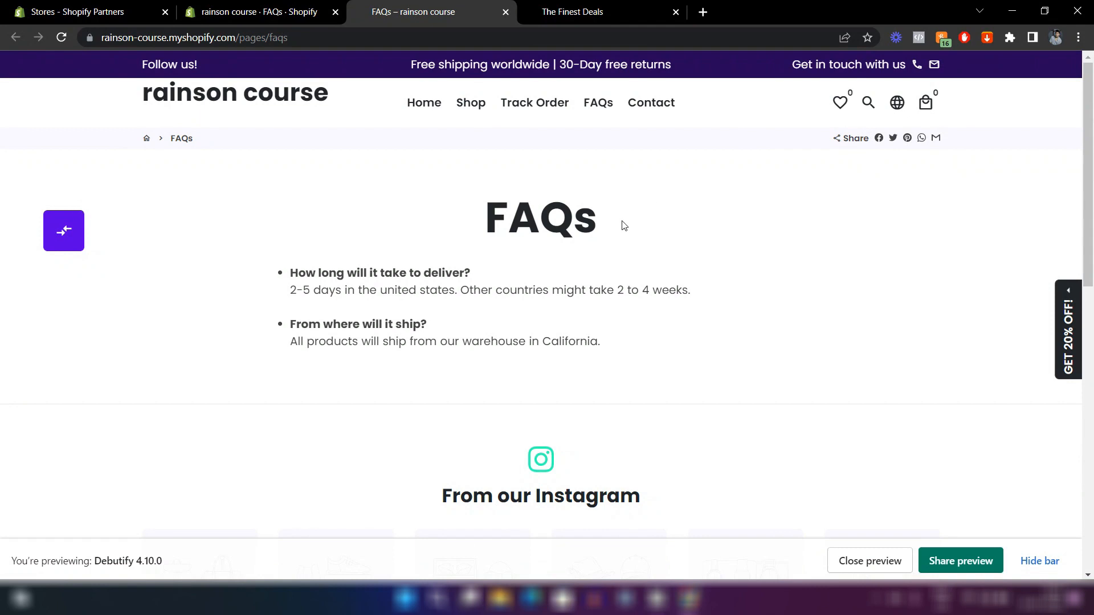
drag(463, 221, 599, 226)
click(615, 331)
scroll(510, 335, down, 3)
scroll(474, 302, down, 6)
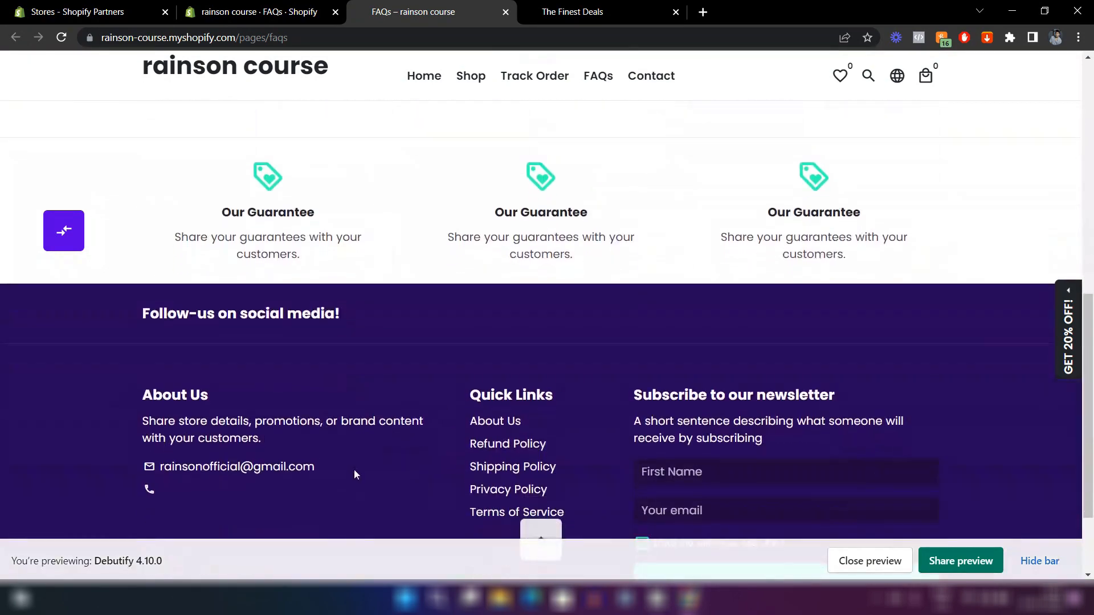
scroll(476, 400, up, 3)
scroll(476, 400, up, 6)
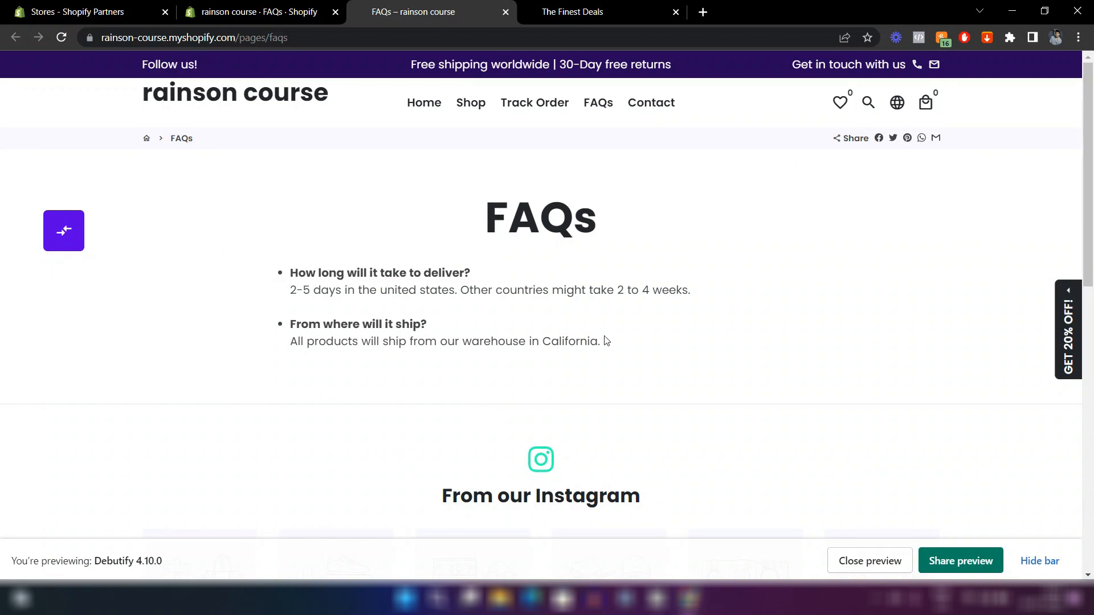
drag(622, 351, 496, 222)
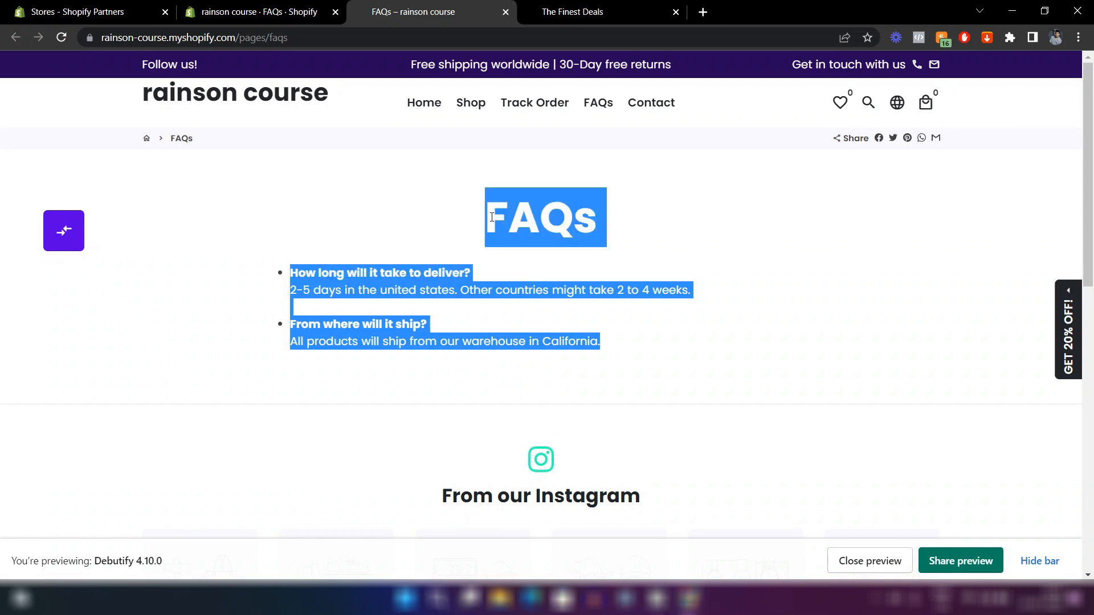
key(ctrl+w)
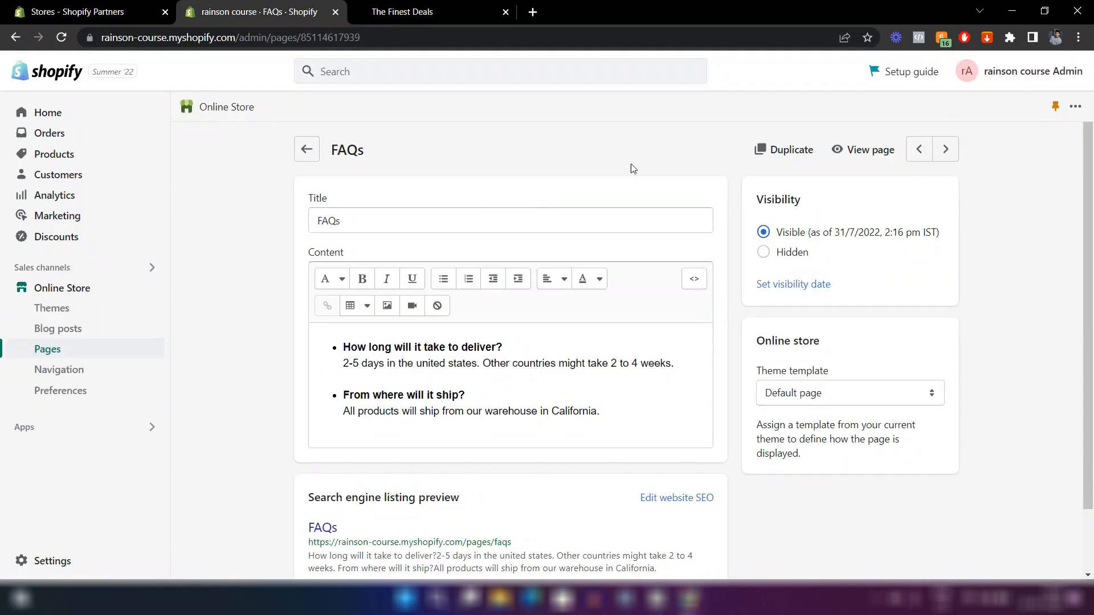
Open the FAQs page on the storefront again and look up the store password in the online store preferences.
click(865, 155)
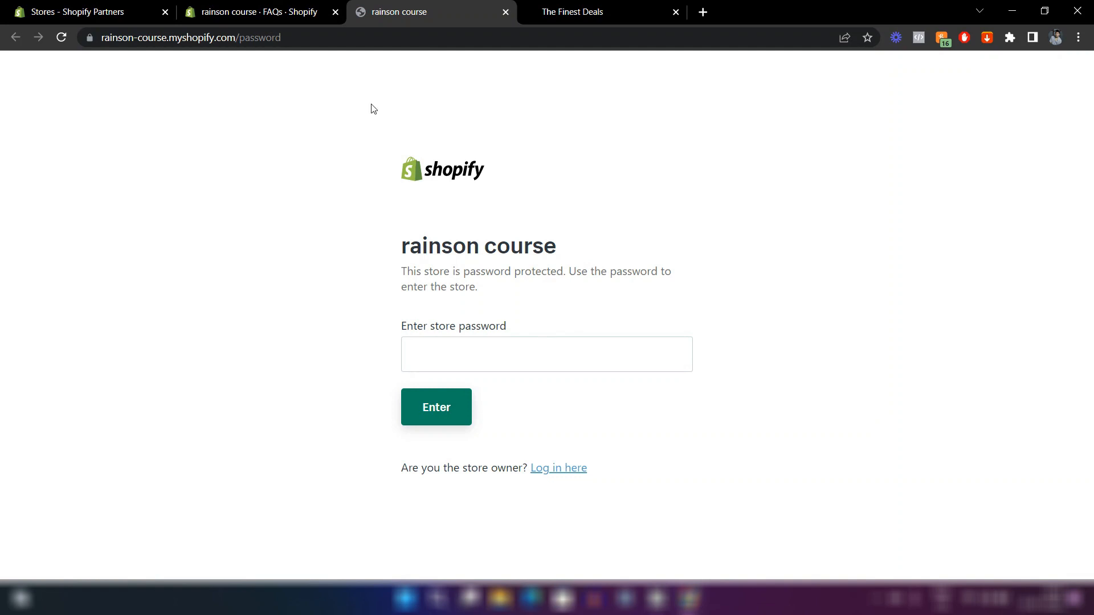
click(260, 7)
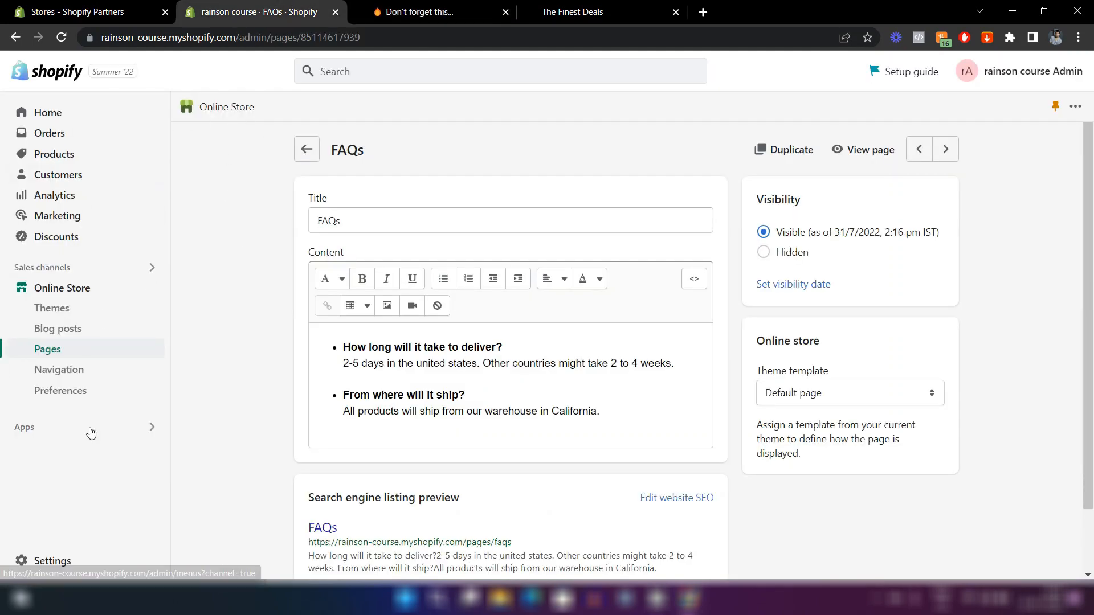
click(84, 393)
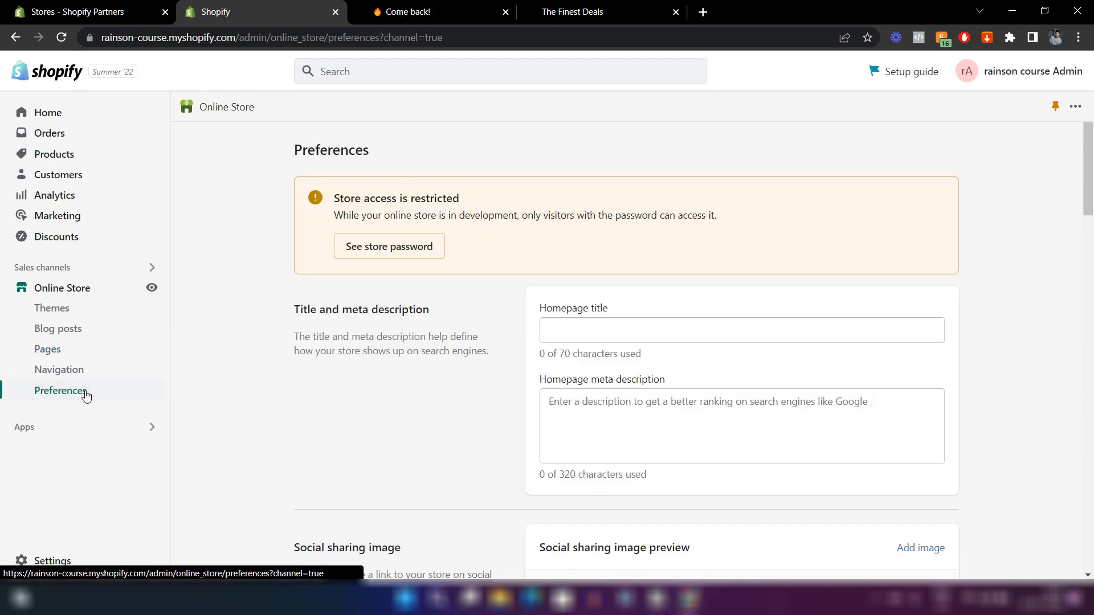
scroll(561, 378, down, 2)
scroll(560, 372, down, 20)
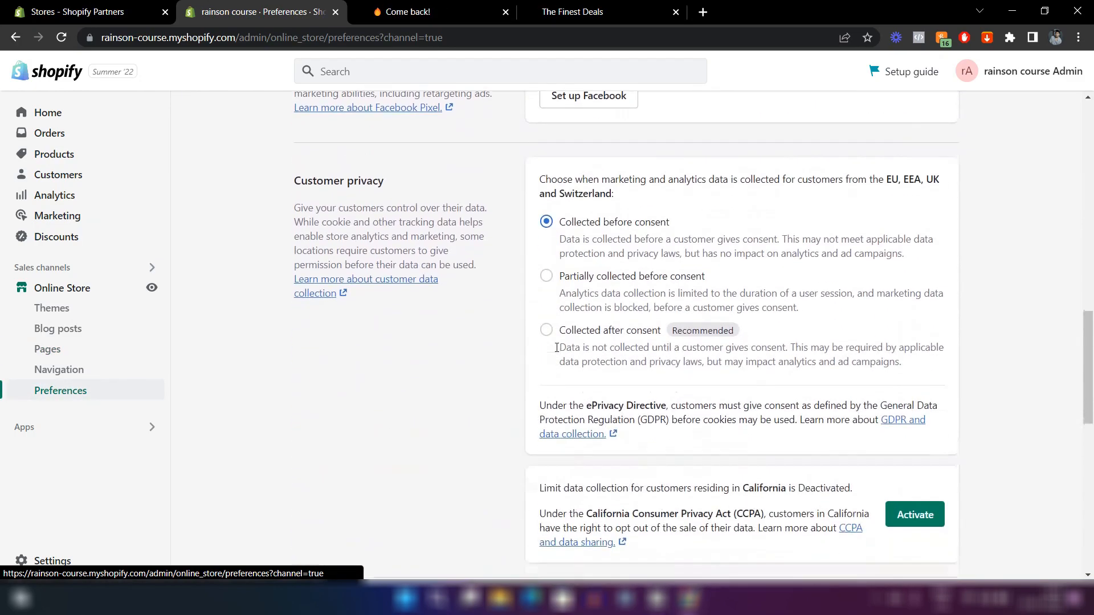
scroll(556, 351, up, 3)
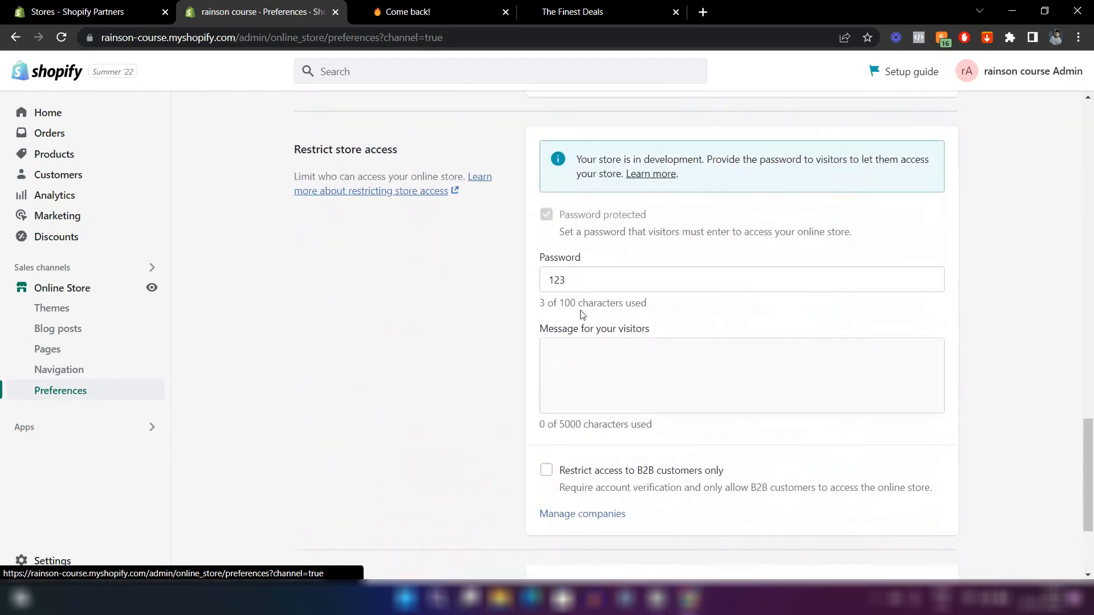
click(564, 280)
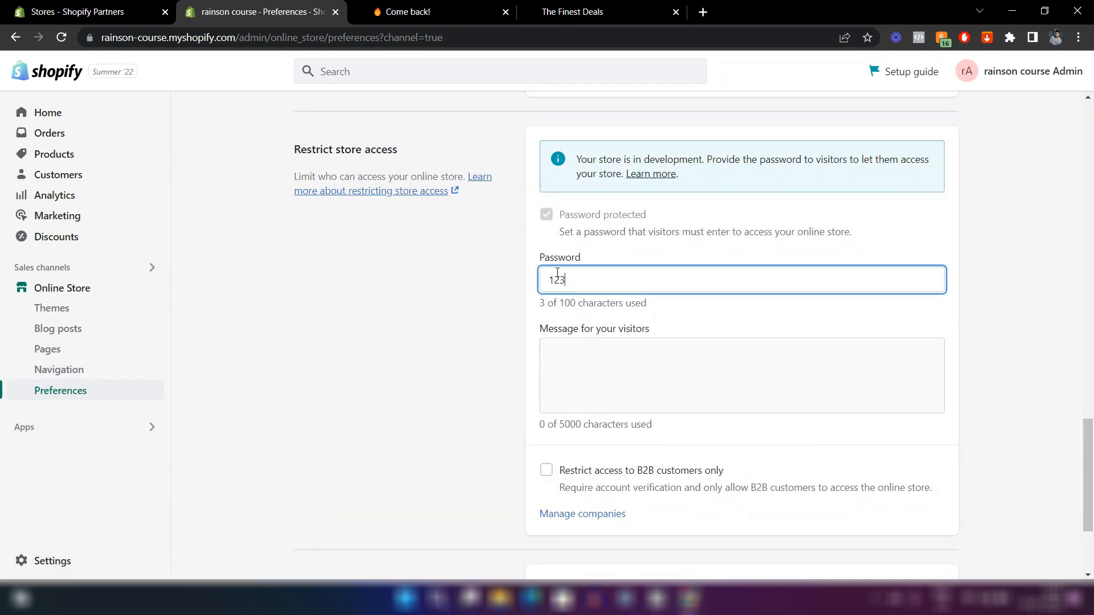
Switch back to the storefront and look over the FAQs page's questions and answers.
key(ctrl+Tab)
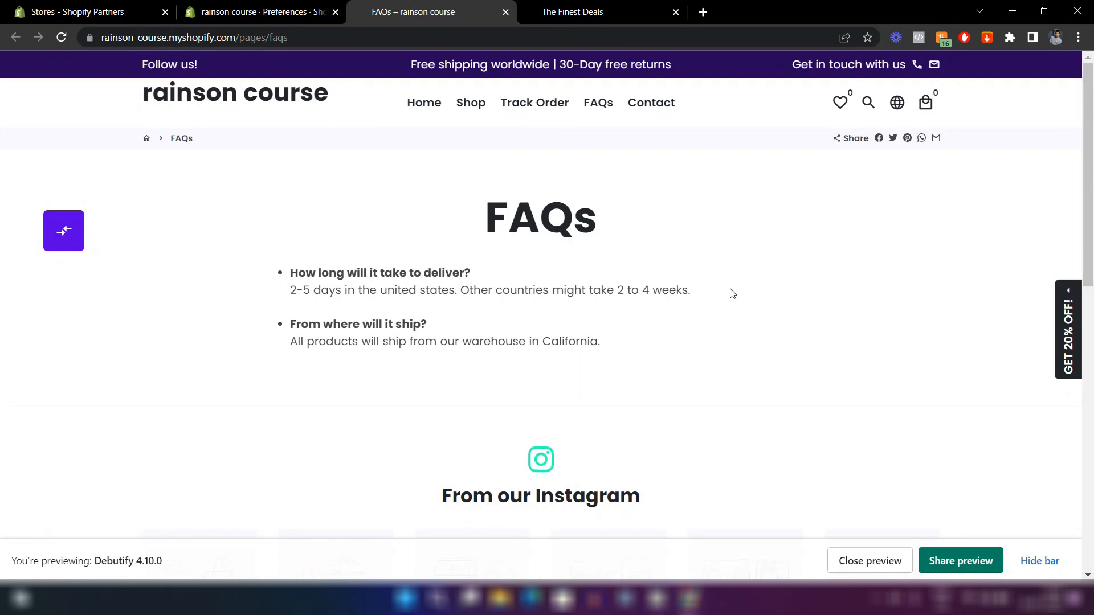
scroll(576, 228, down, 10)
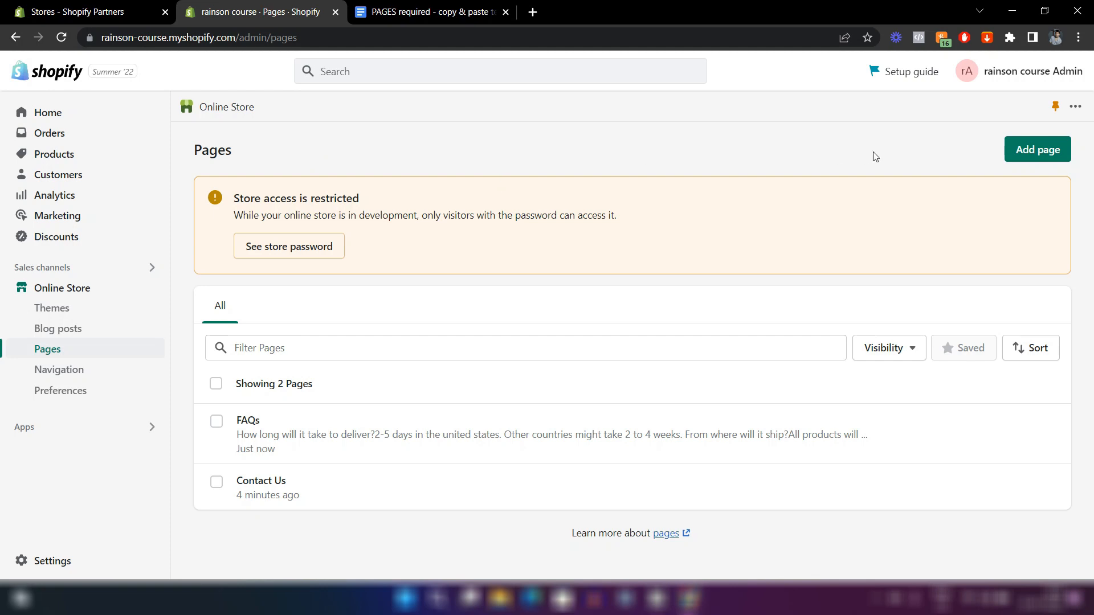
Start a new store page titled "Track Order".
click(1028, 146)
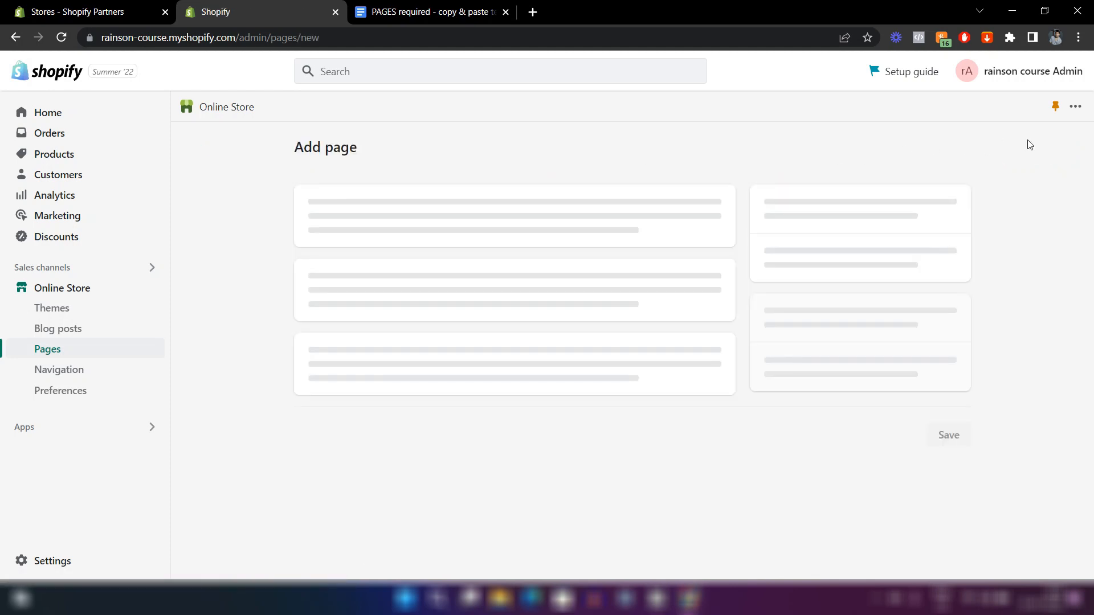
click(372, 213)
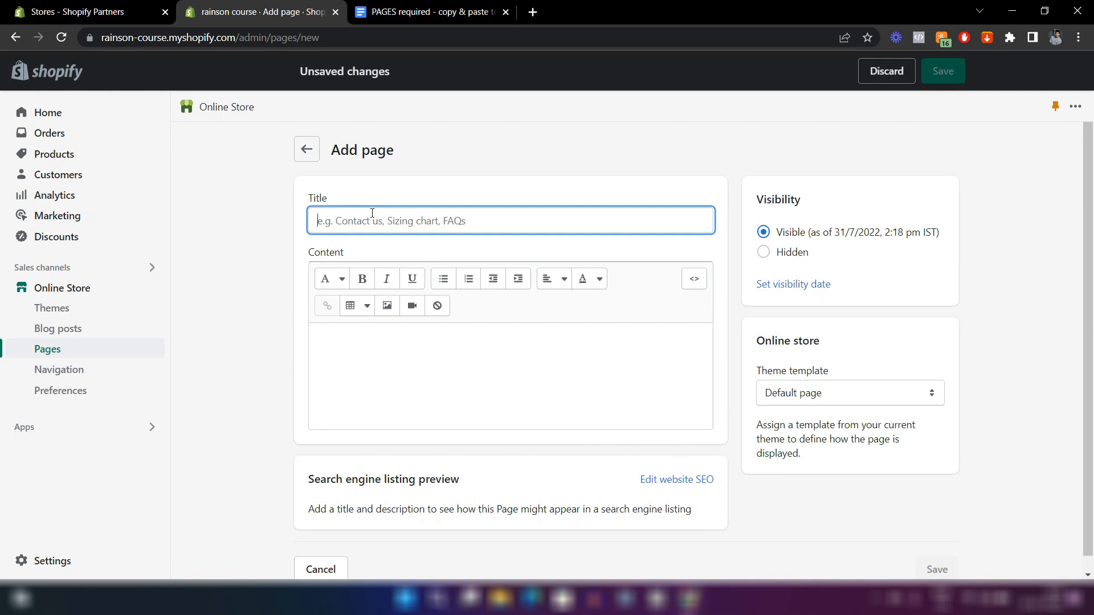
text(Track)
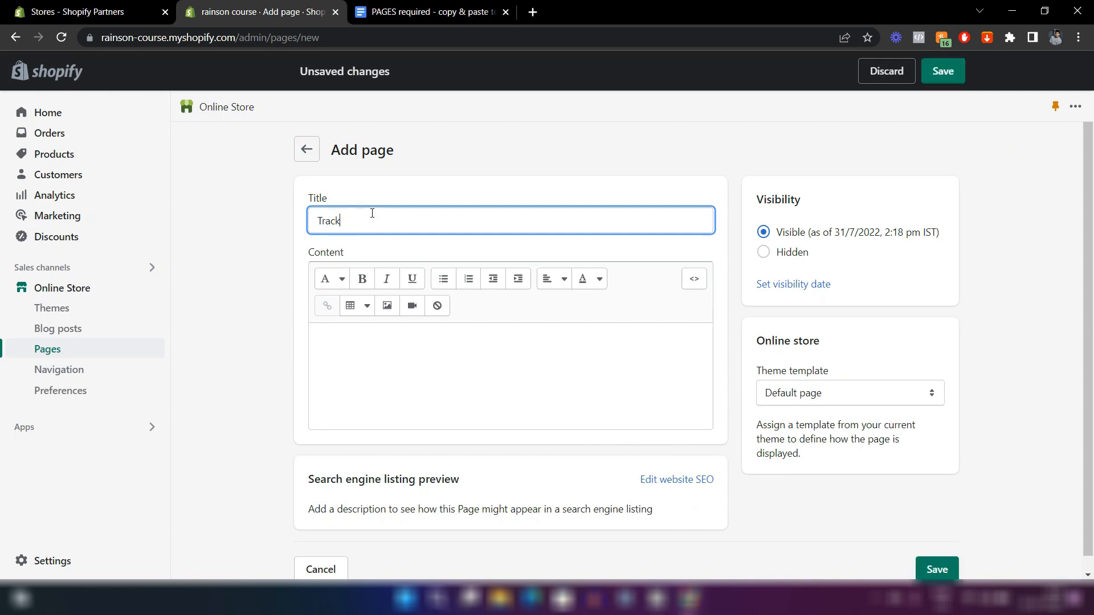
text( Order)
click(429, 188)
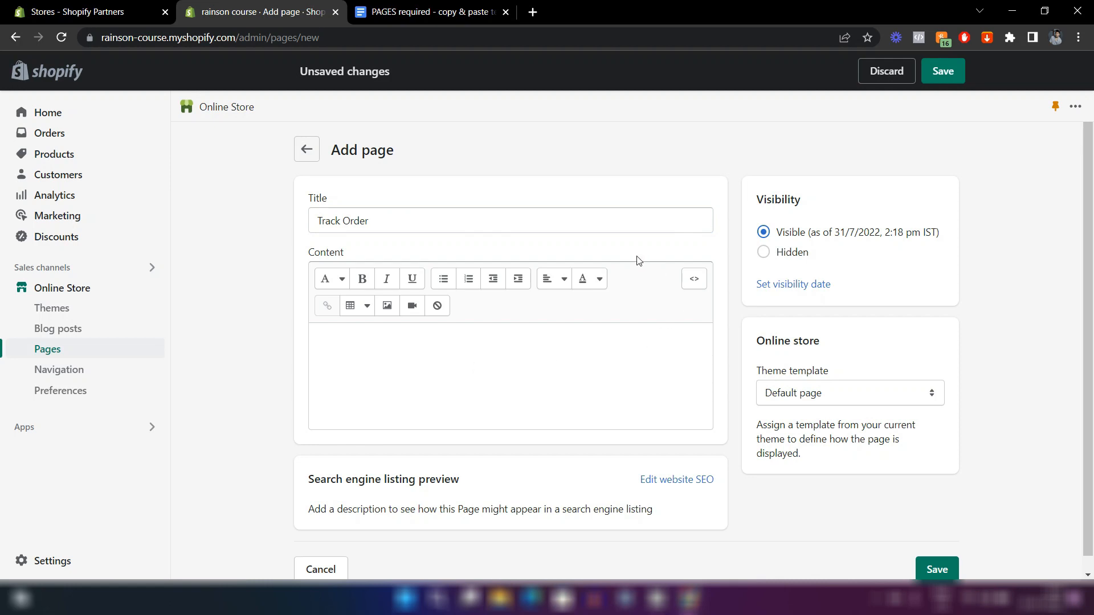
Copy the order-tracking script from the Google Docs template into the Track Order page's content as HTML and save the page.
click(693, 279)
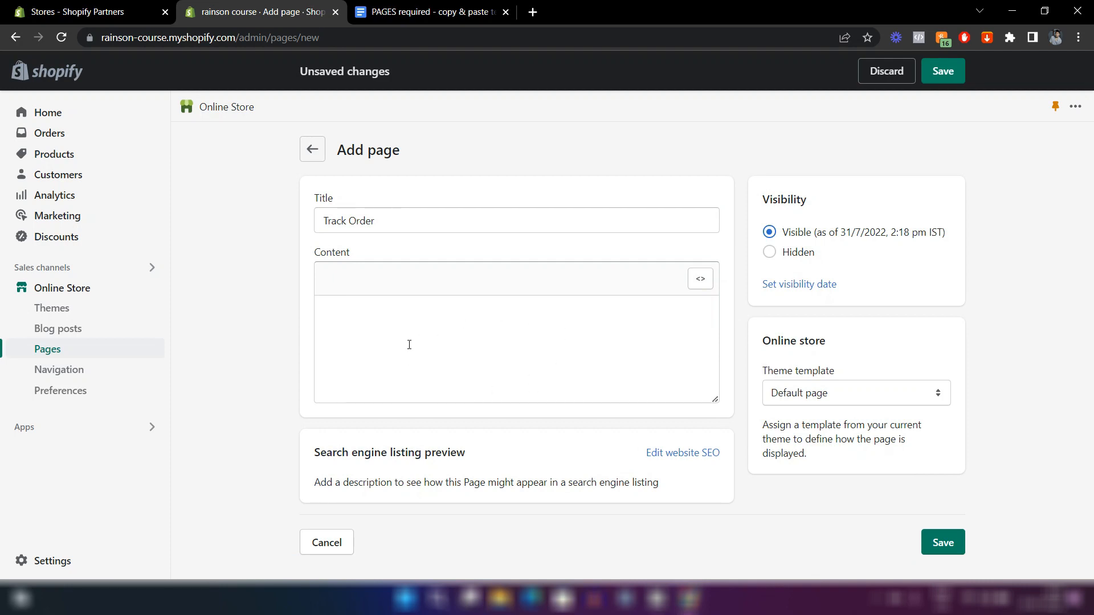
drag(300, 295, 372, 183)
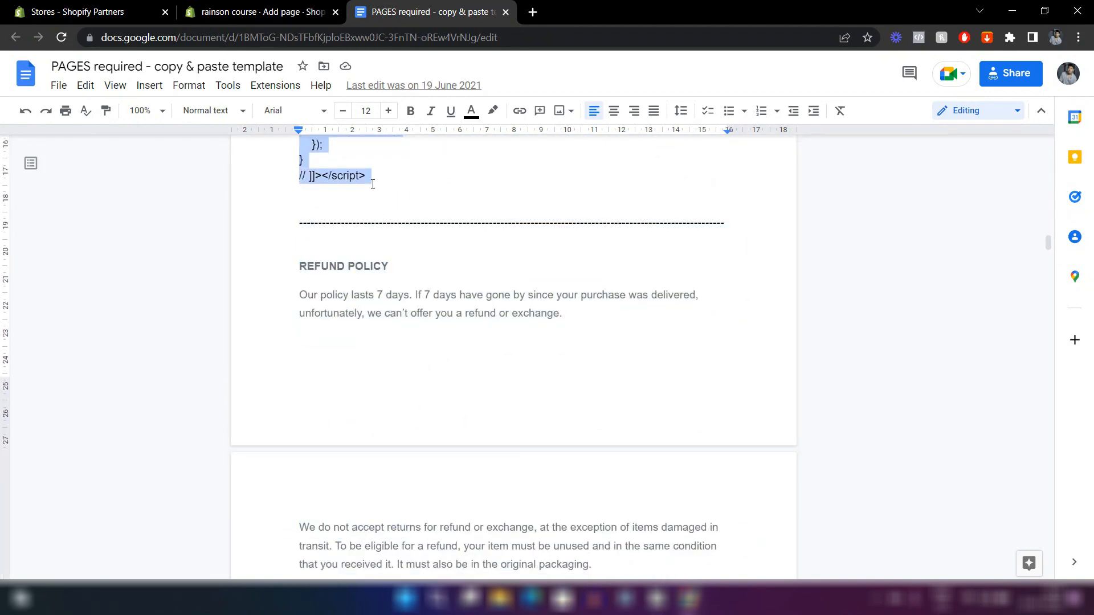
click(259, 11)
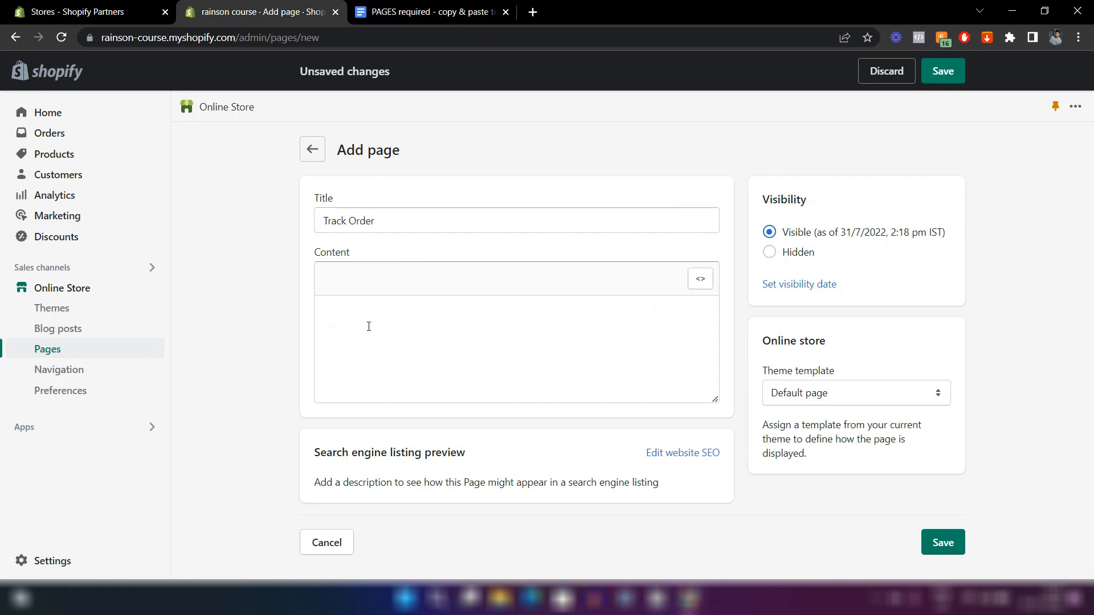
key(ctrl+v)
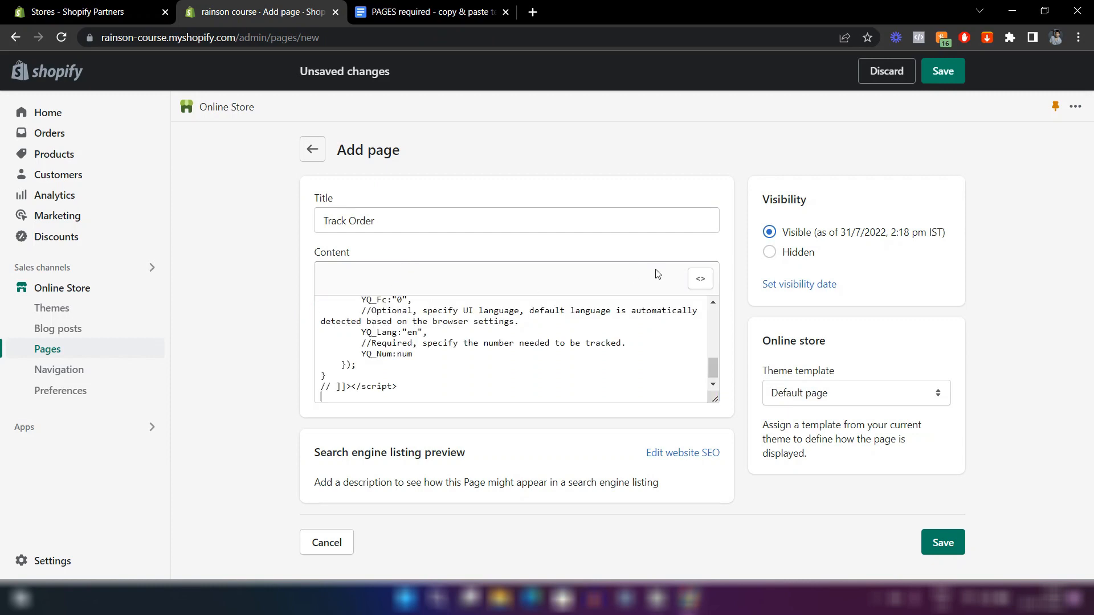
click(700, 281)
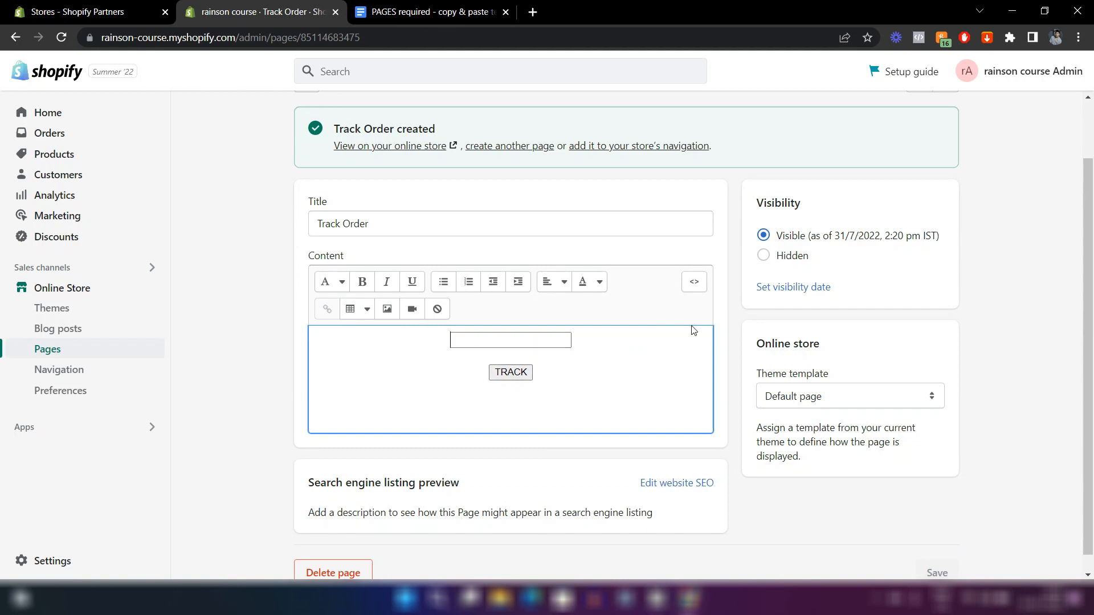
click(720, 314)
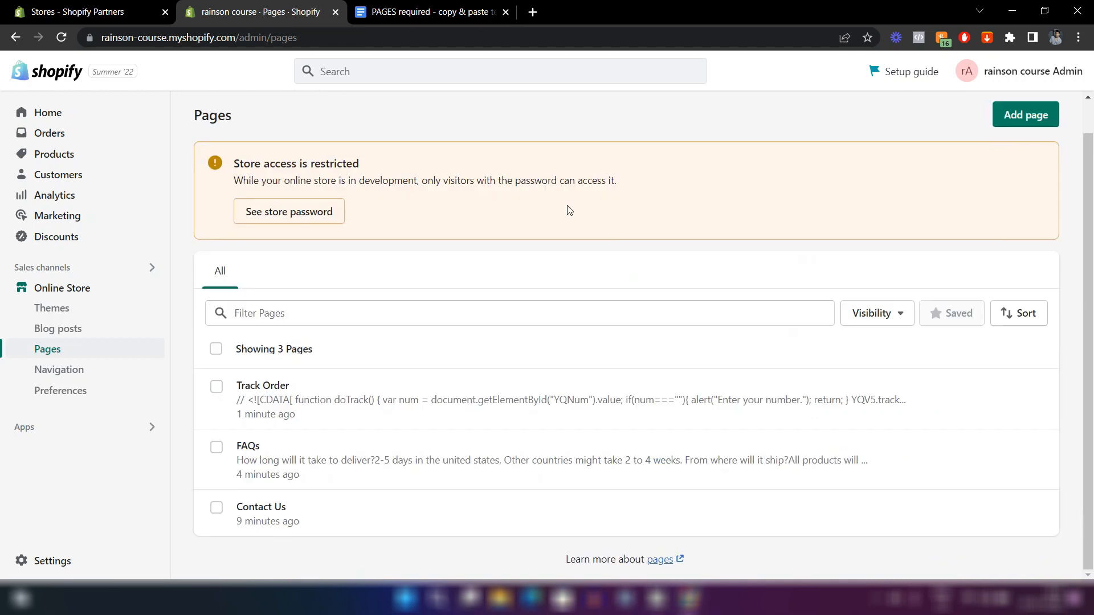
Start another new store page titled "About Us".
scroll(570, 211, up, 1)
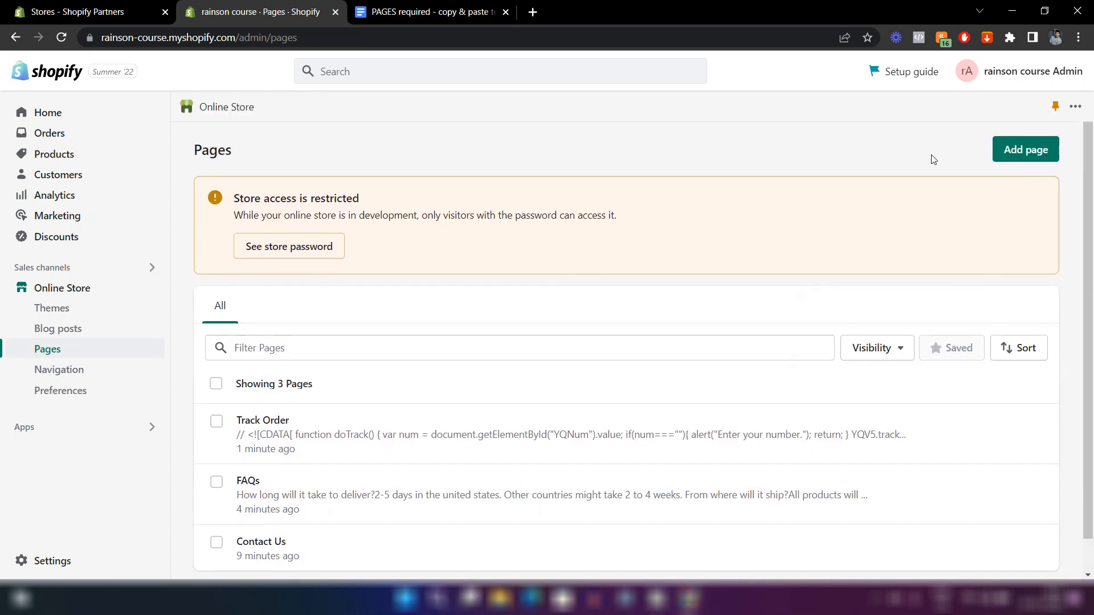
click(1013, 160)
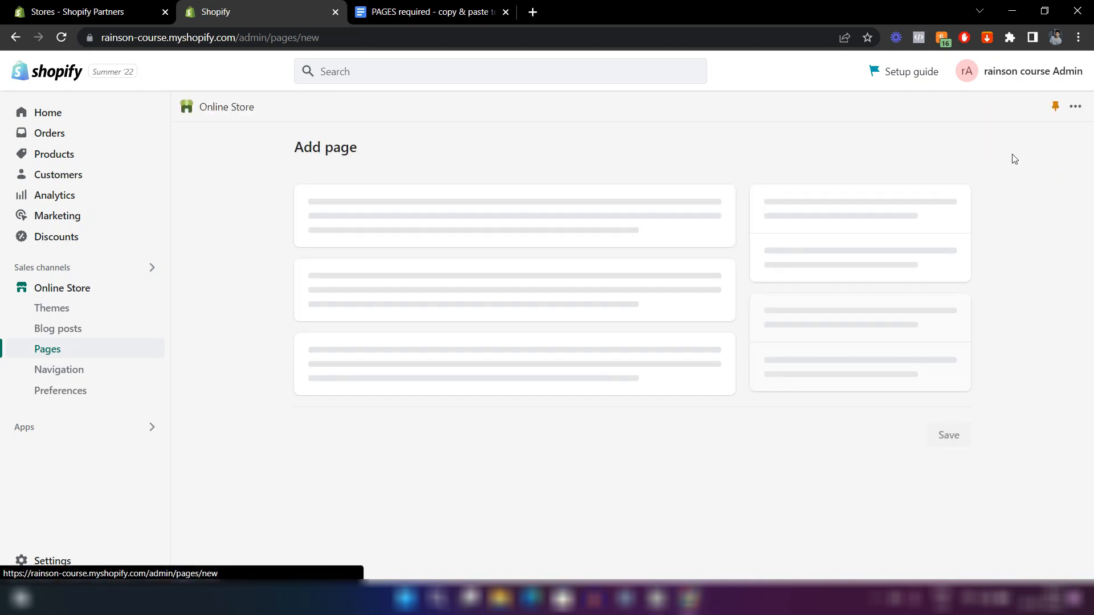
click(410, 229)
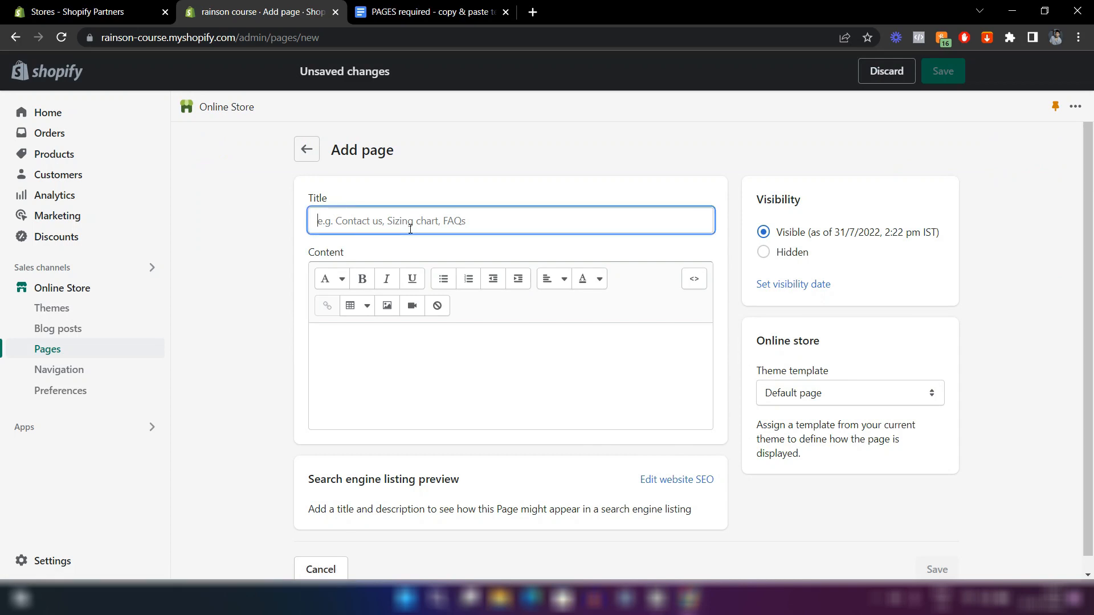
text(Abo)
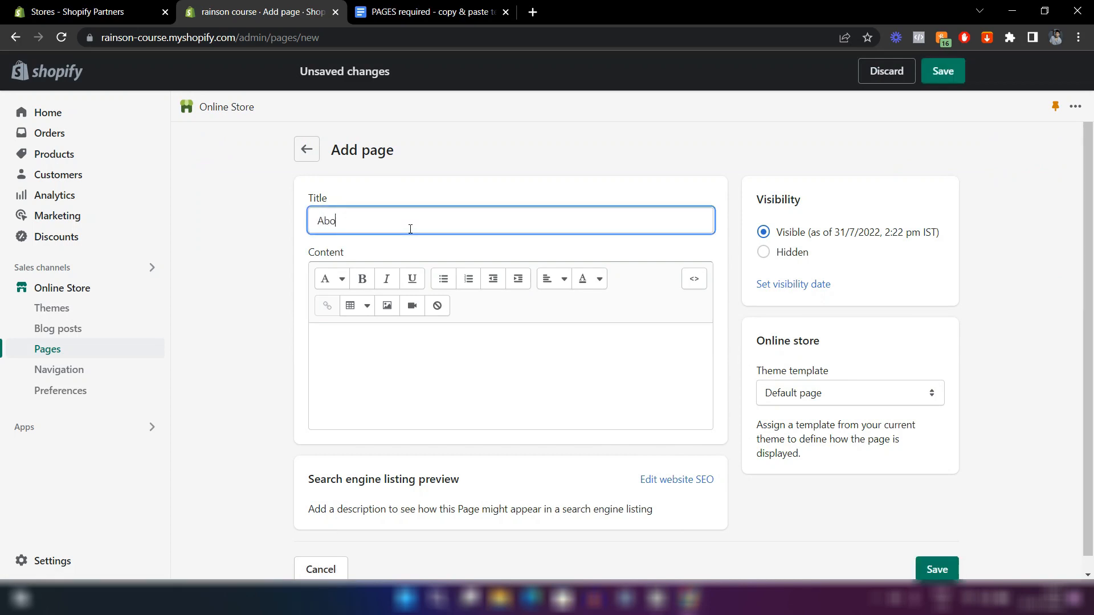
text(ut Us)
click(497, 396)
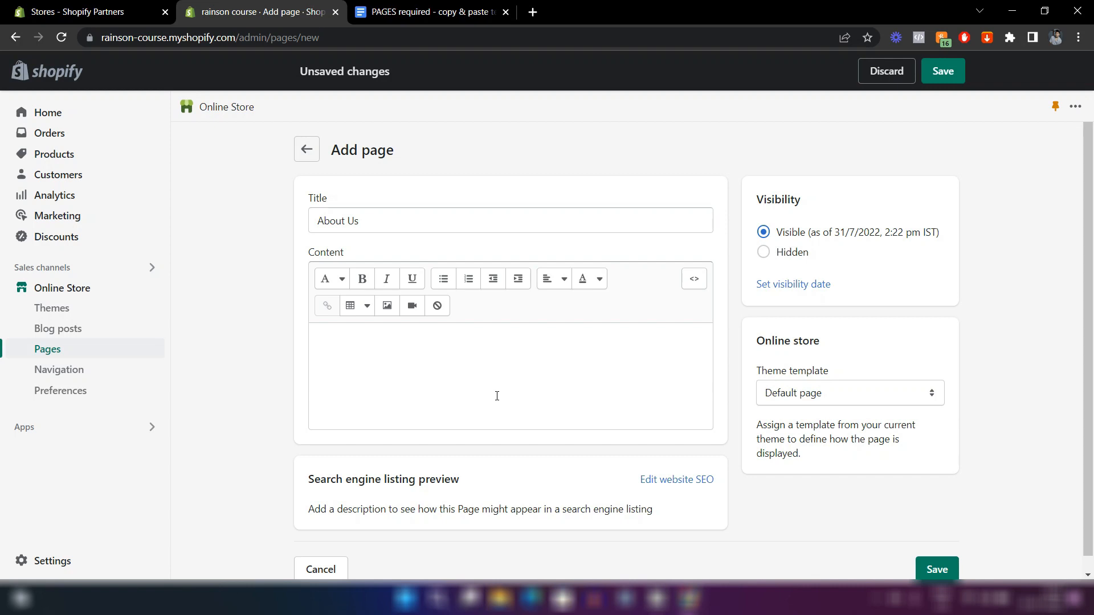
click(360, 344)
click(410, 180)
Copy the About Us text, including the OUR GUARANTEE section, from the Google Docs template into the new page's content.
click(431, 11)
scroll(555, 302, down, 5)
scroll(555, 302, down, 7)
drag(545, 459, 522, 445)
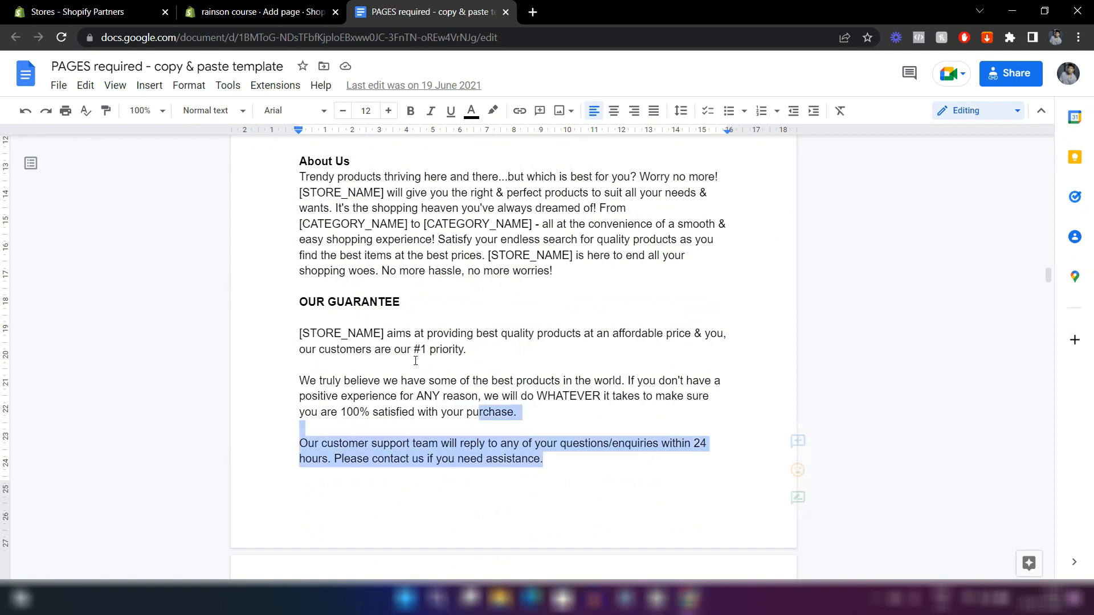
drag(457, 398, 298, 183)
key(ctrl+c)
click(262, 11)
key(ctrl+v)
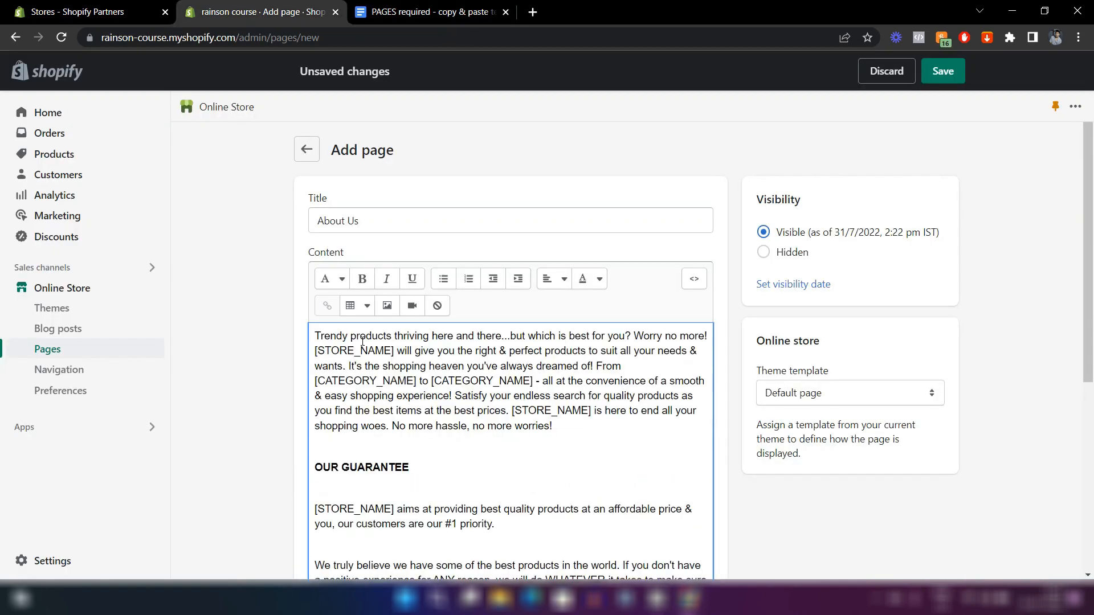
Remove the extra blank lines above the "We truly believe" and "Our customer support team" paragraphs in the About Us content.
click(252, 398)
scroll(253, 400, down, 2)
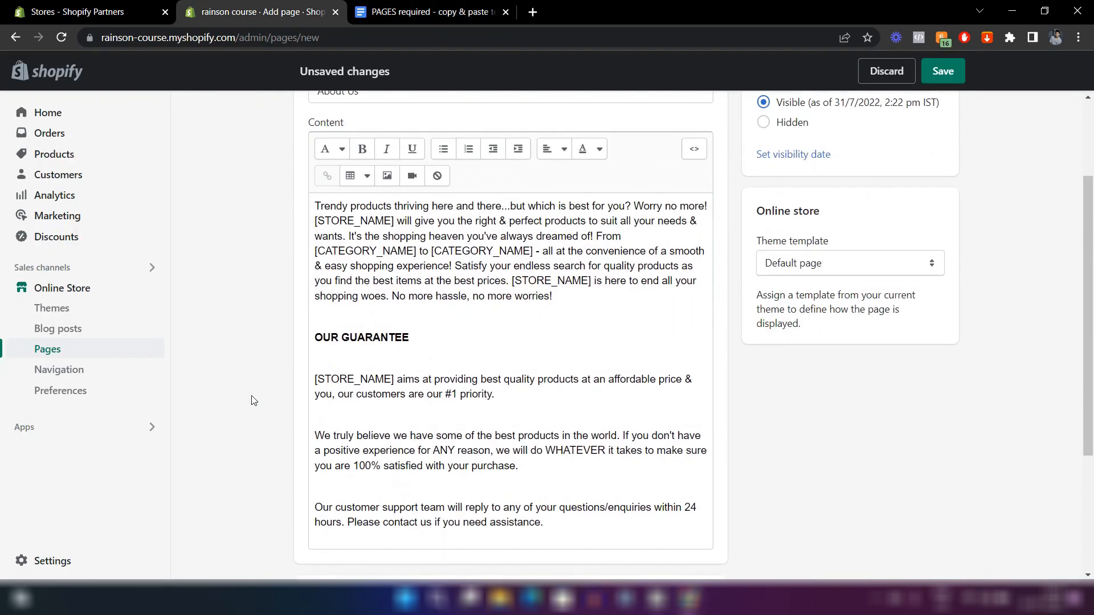
scroll(254, 401, up, 1)
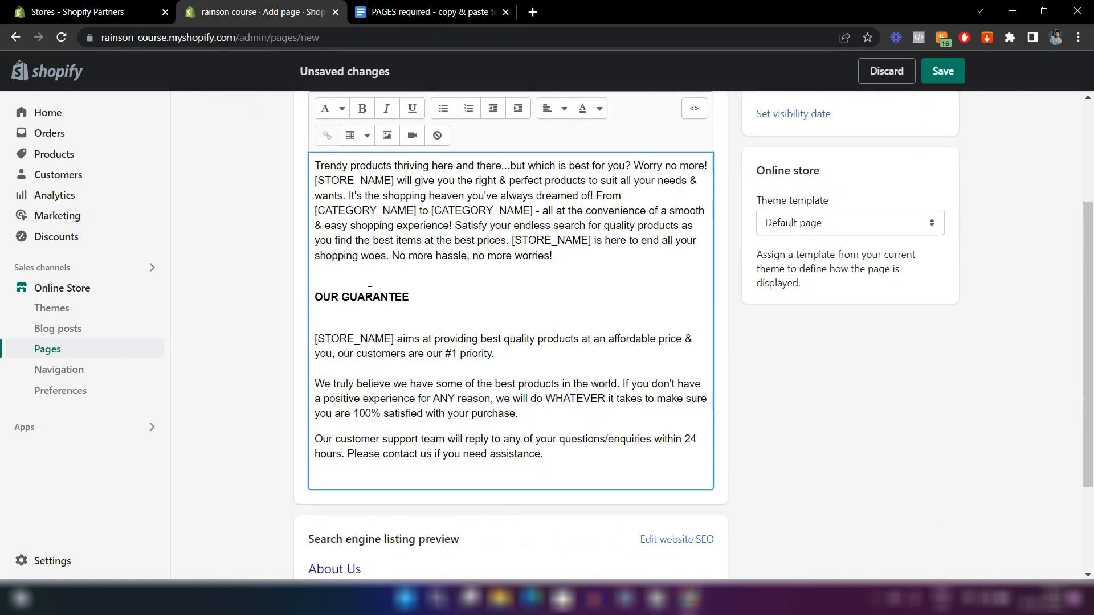
scroll(368, 291, up, 2)
scroll(286, 439, down, 1)
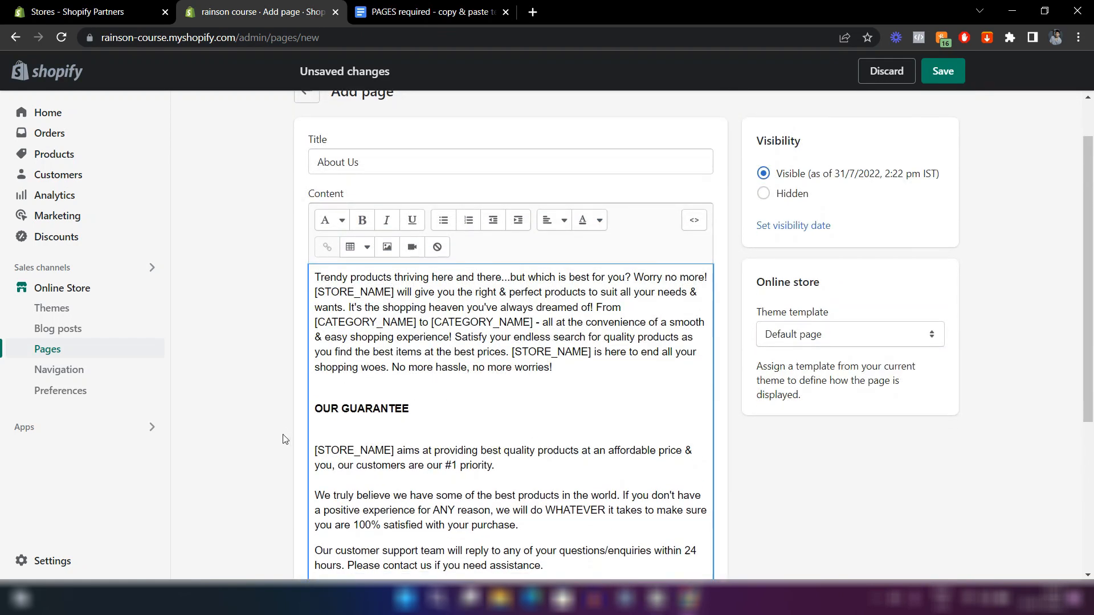
scroll(285, 440, down, 1)
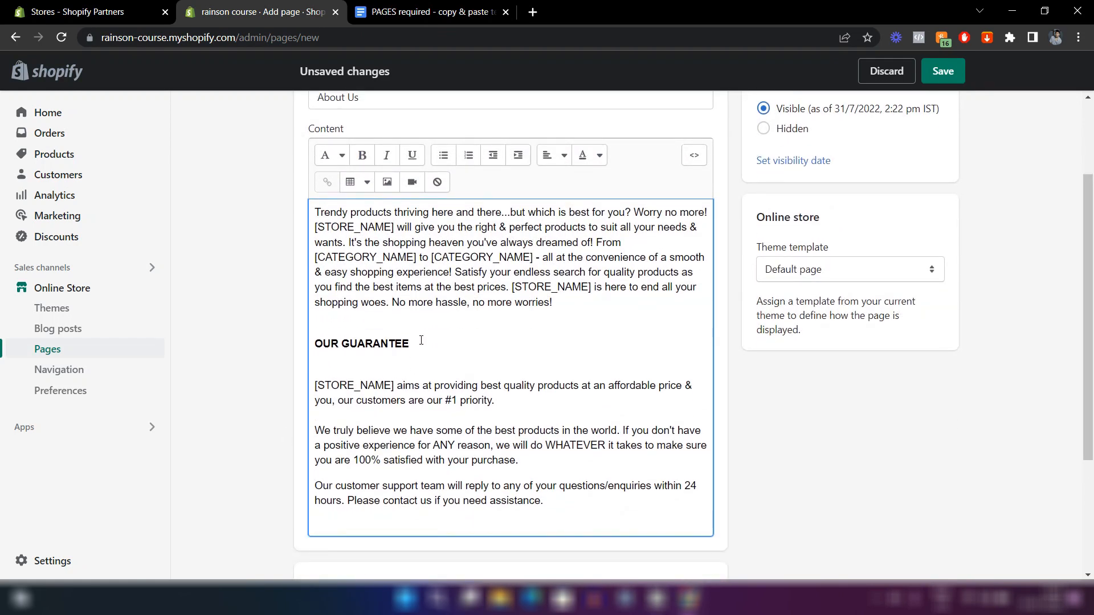
Format "OUR GUARANTEE" as Heading 2 and remove the extra blank line beneath it.
drag(414, 345, 313, 345)
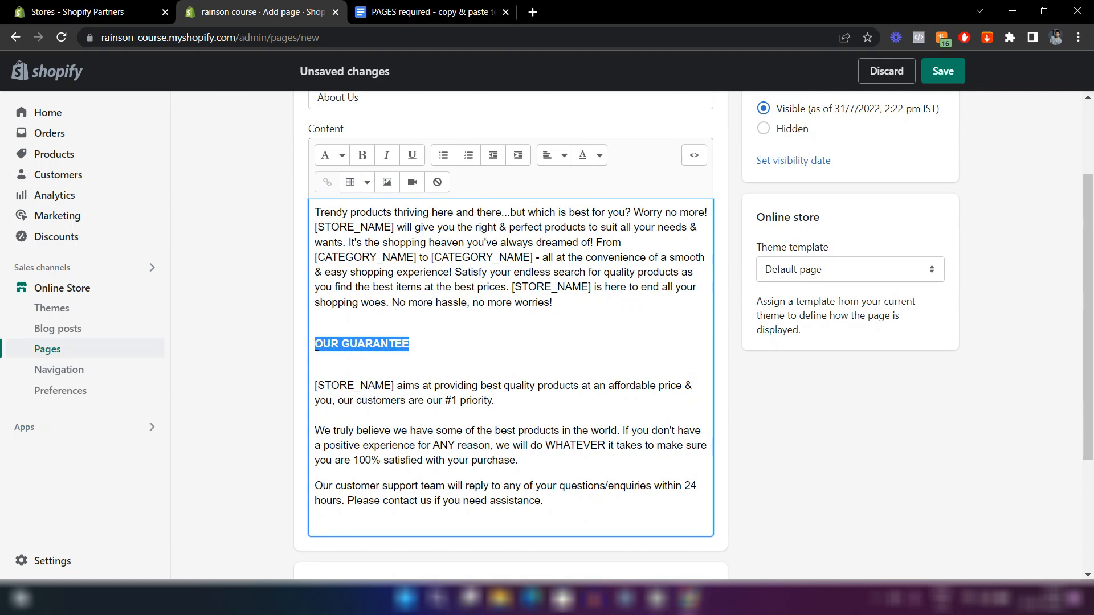
click(344, 155)
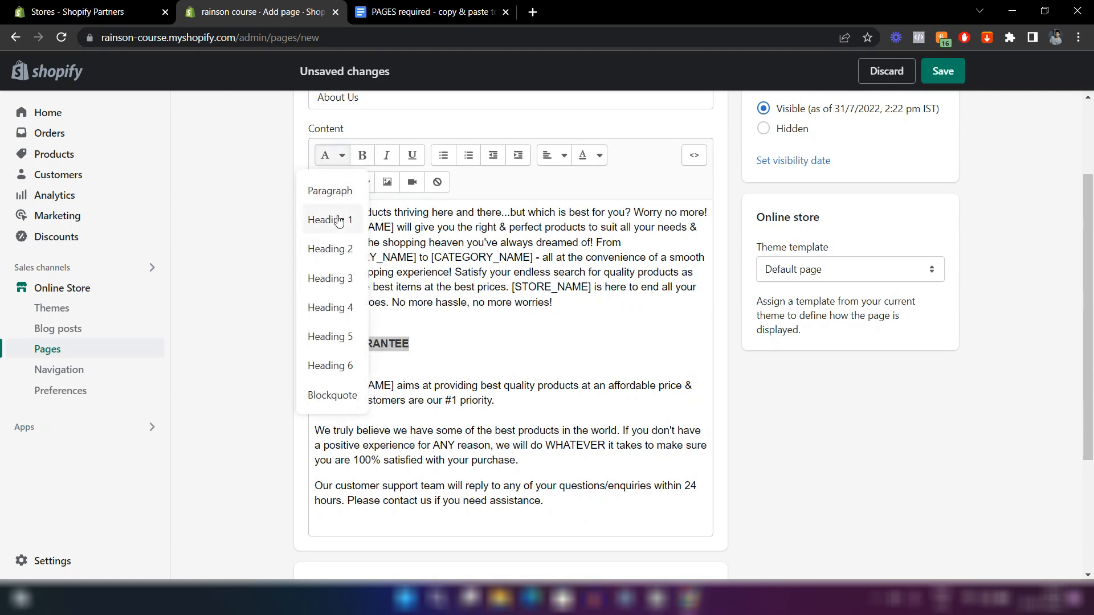
click(340, 250)
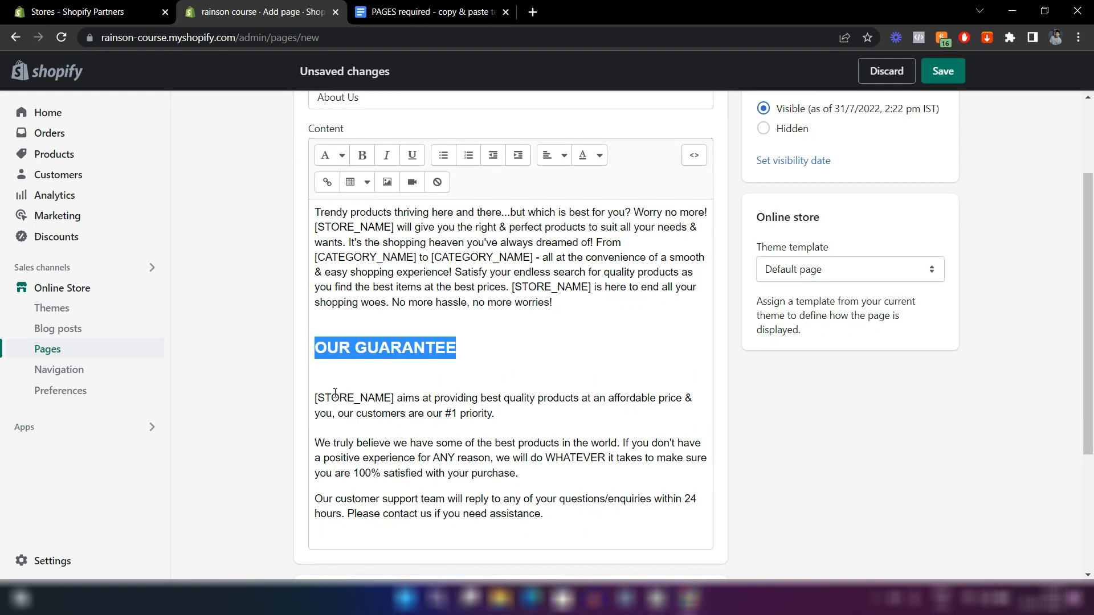
click(316, 397)
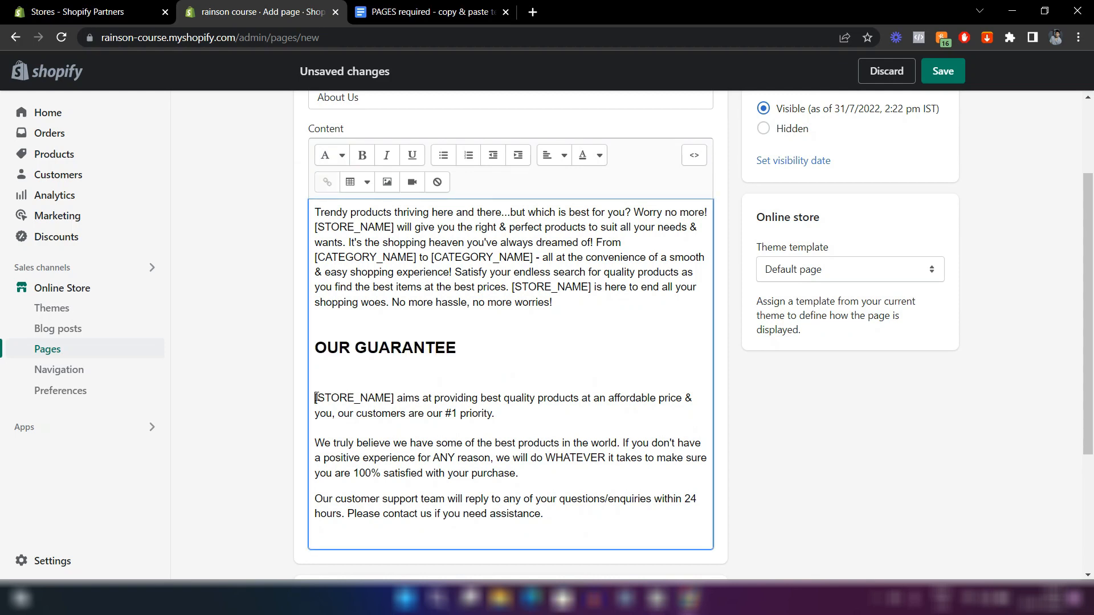
key(BackSpace)
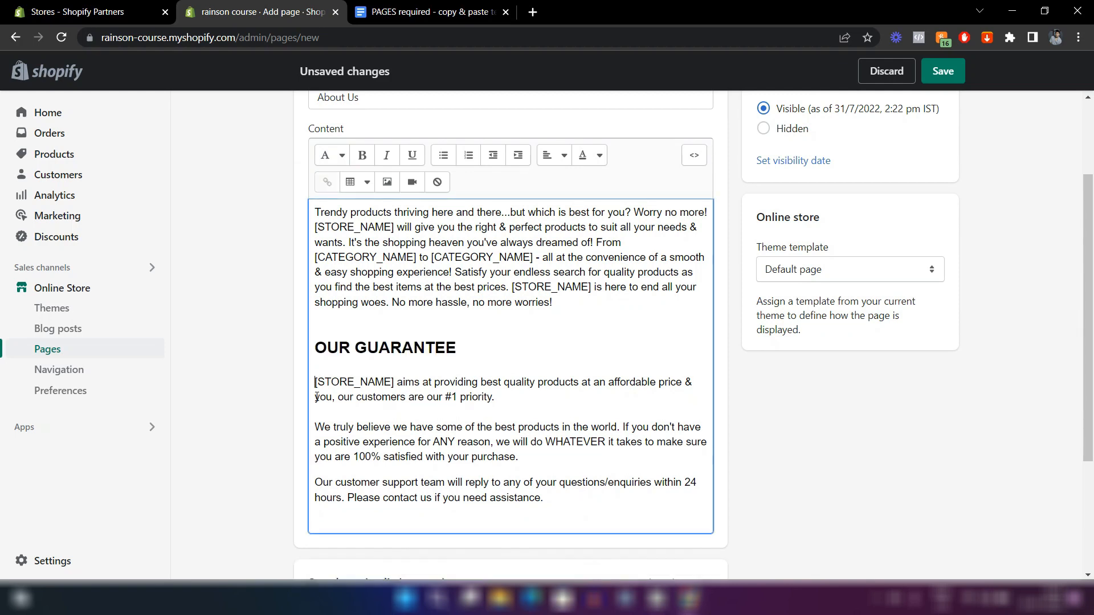
Save the About Us page and return to the list of store pages.
key(ctrl+s)
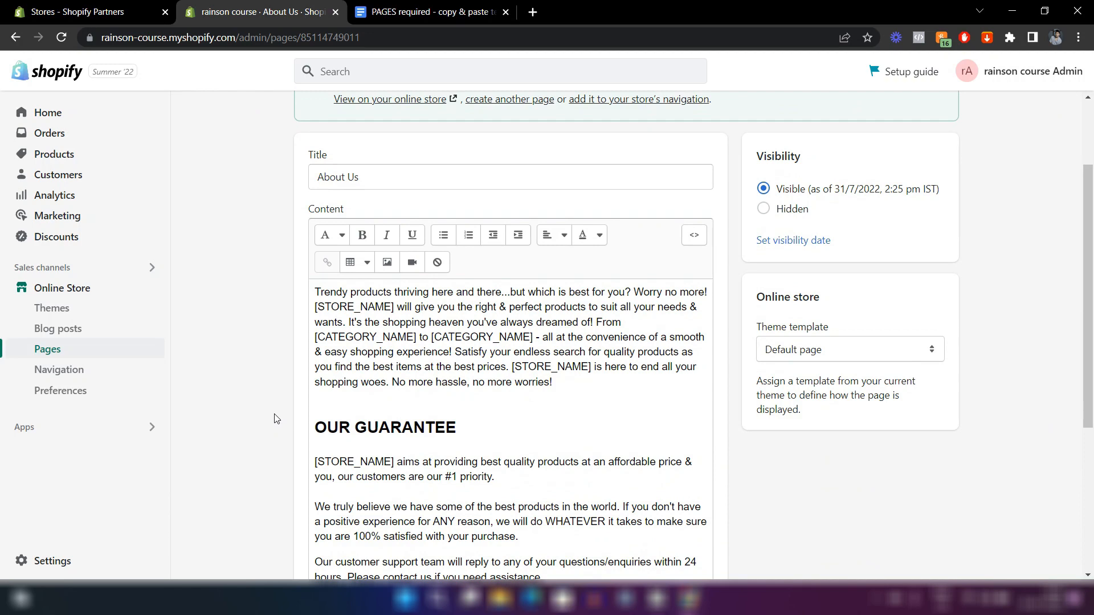
scroll(274, 419, down, 2)
scroll(274, 418, up, 4)
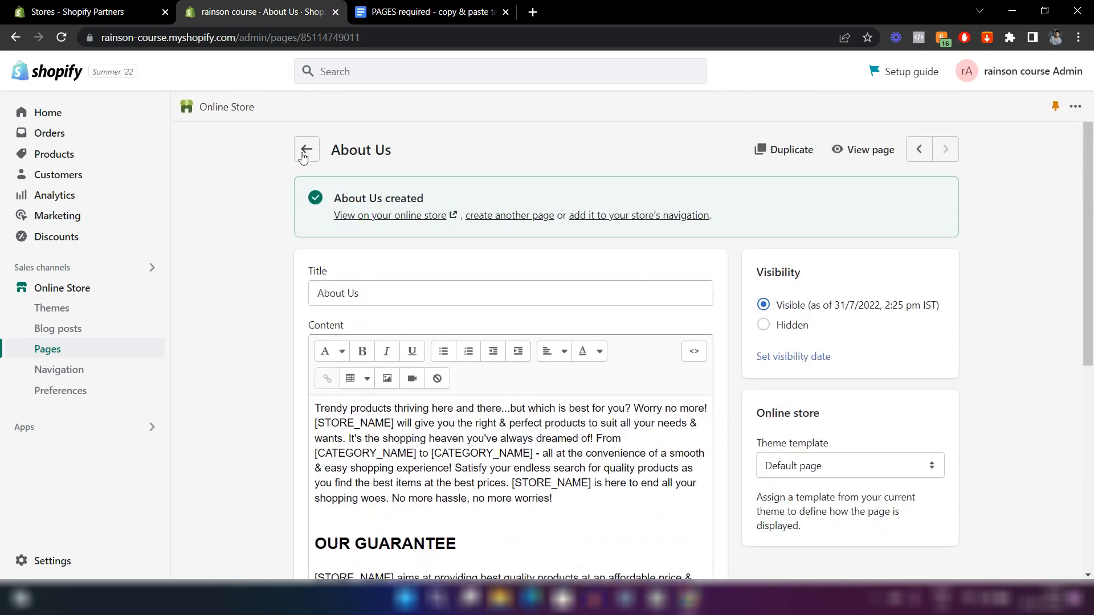
click(303, 151)
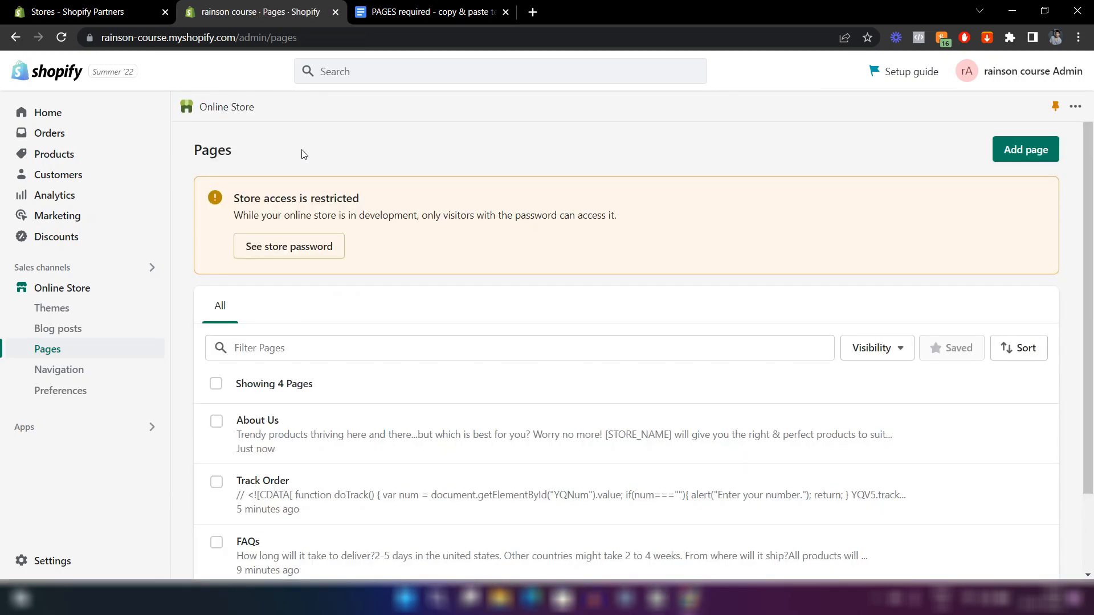
Look over the list of created pages and open the store settings.
scroll(366, 304, down, 2)
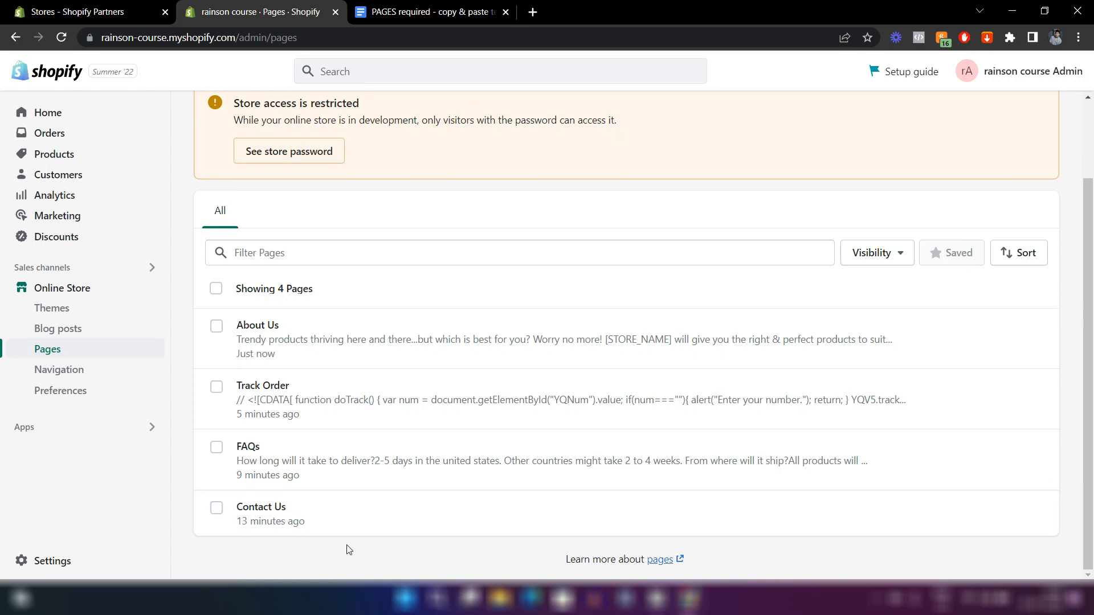
scroll(349, 548, up, 2)
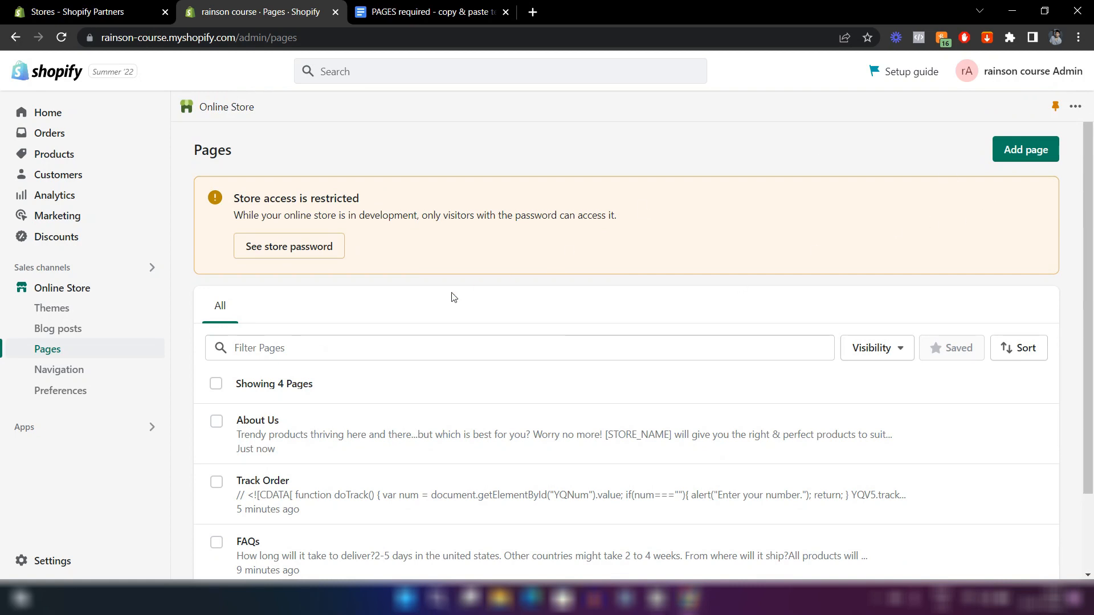
scroll(452, 297, down, 2)
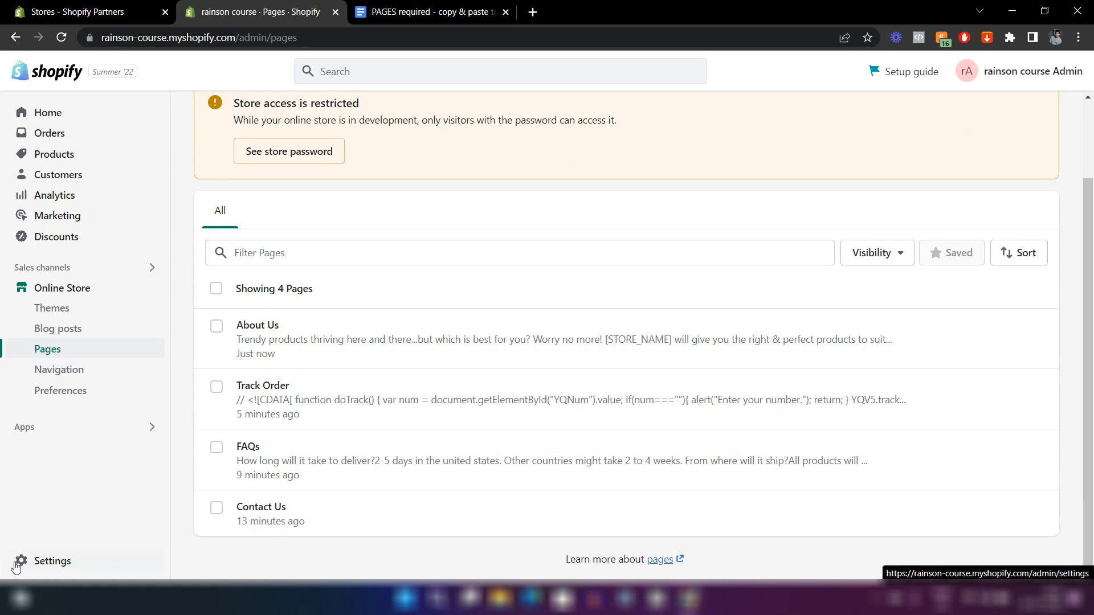
click(41, 563)
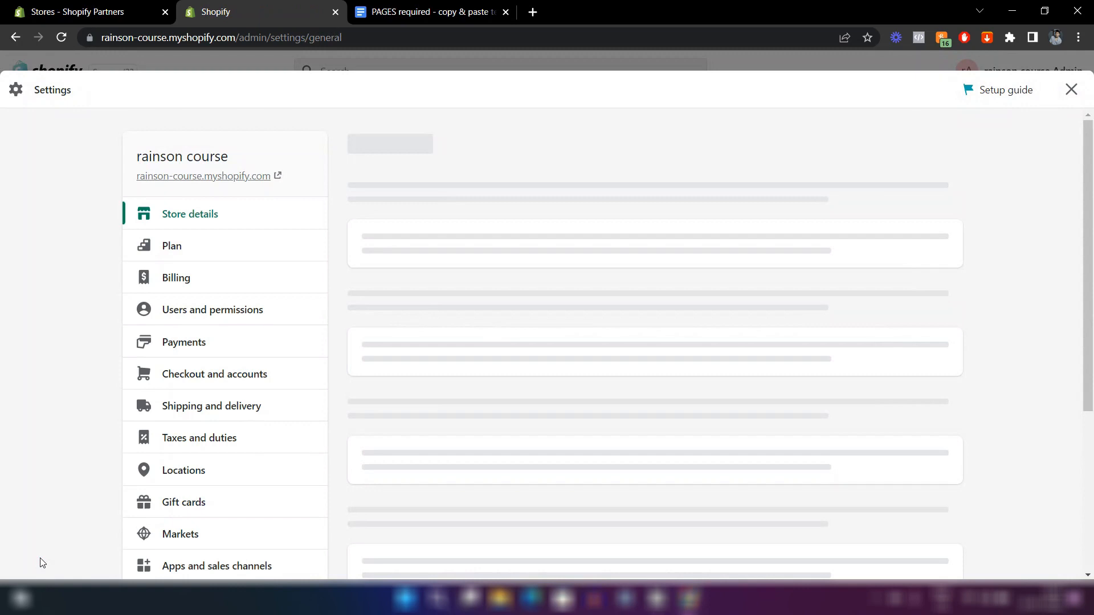
Open the store's policy settings and look over the refund, privacy, terms of service and shipping policy sections.
scroll(242, 279, down, 10)
scroll(221, 315, up, 3)
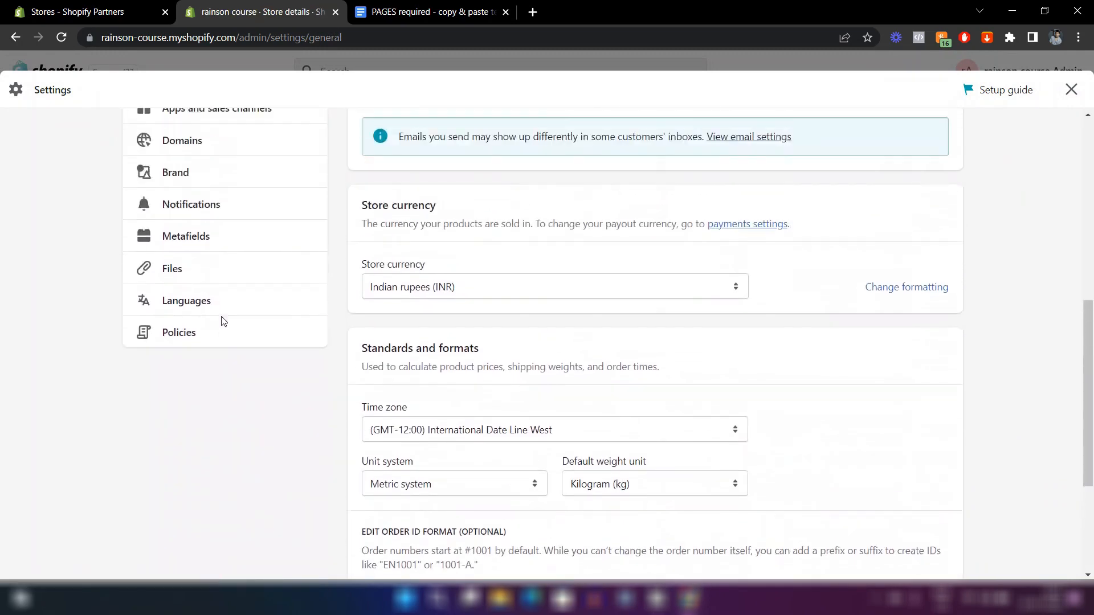
click(155, 351)
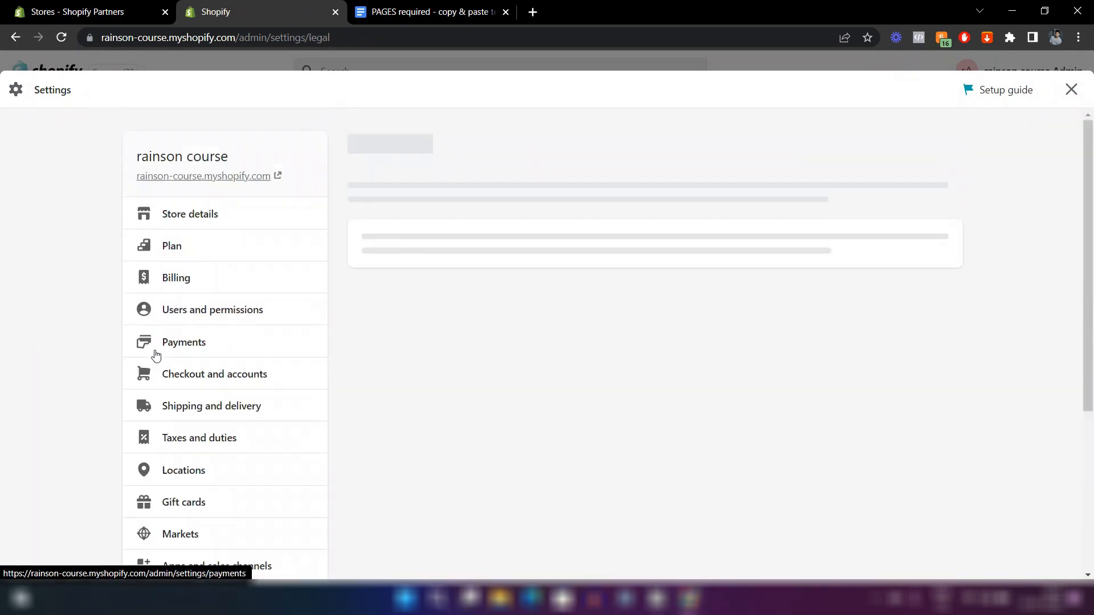
scroll(423, 206, down, 2)
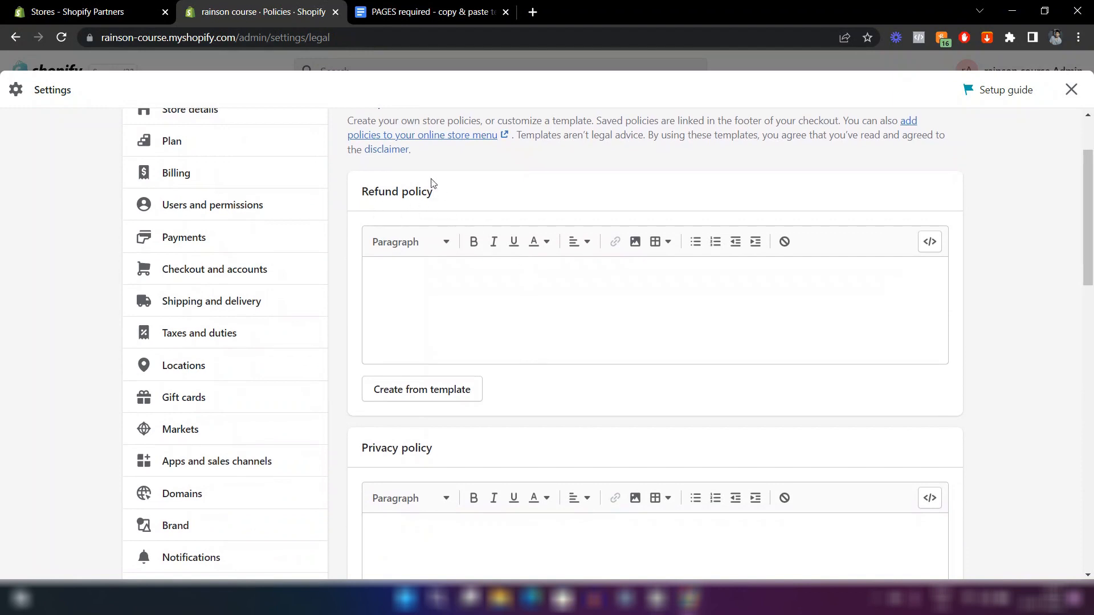
scroll(510, 374, down, 5)
scroll(476, 399, down, 10)
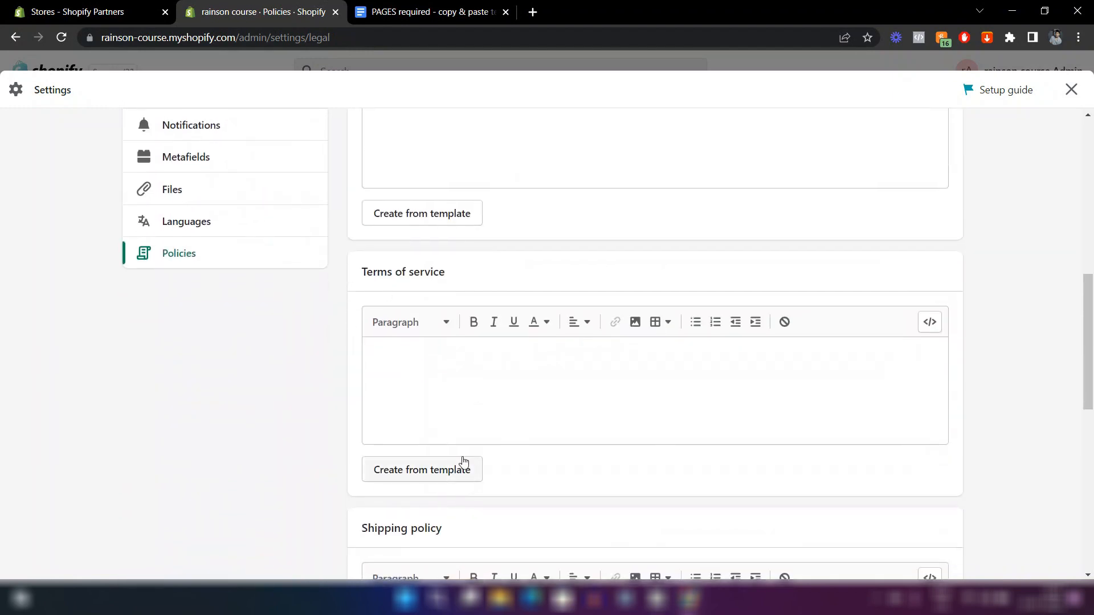
scroll(432, 438, up, 16)
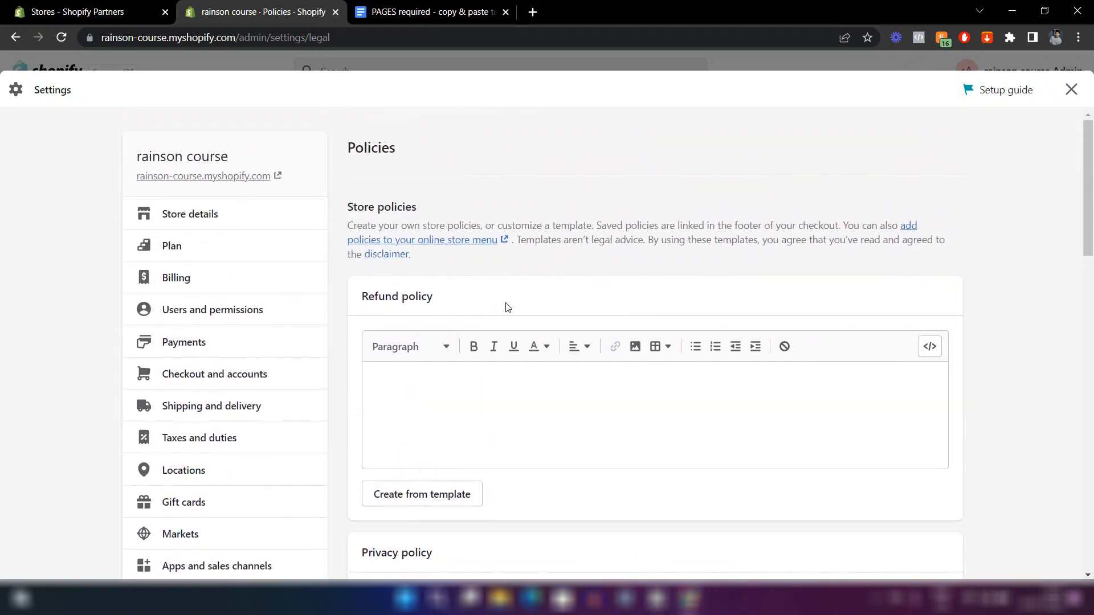
Create the refund policy from its template and read through the generated text.
scroll(444, 300, down, 2)
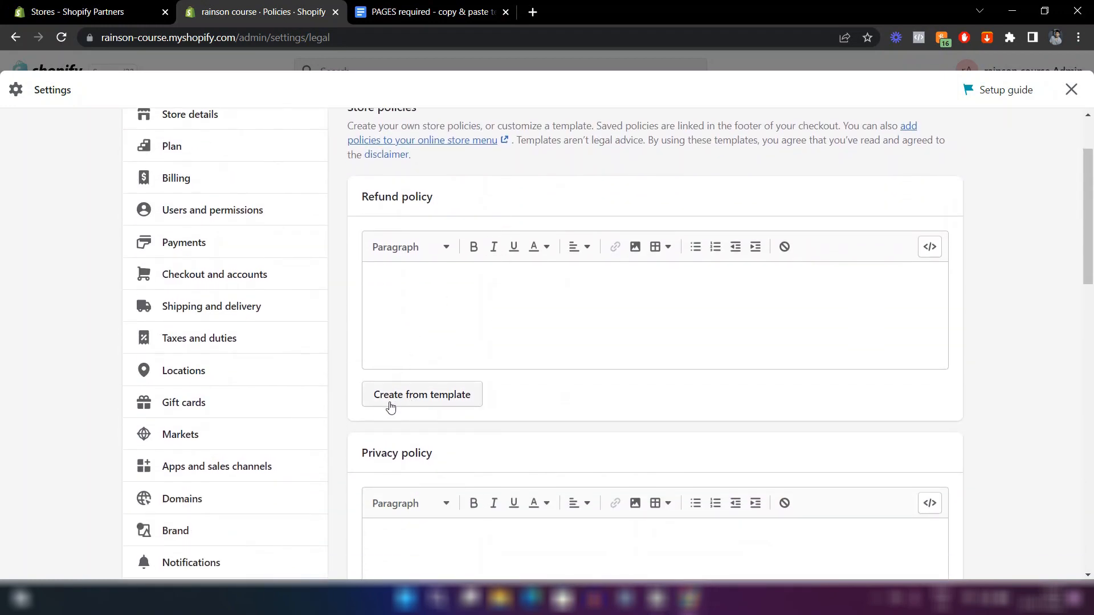
click(455, 403)
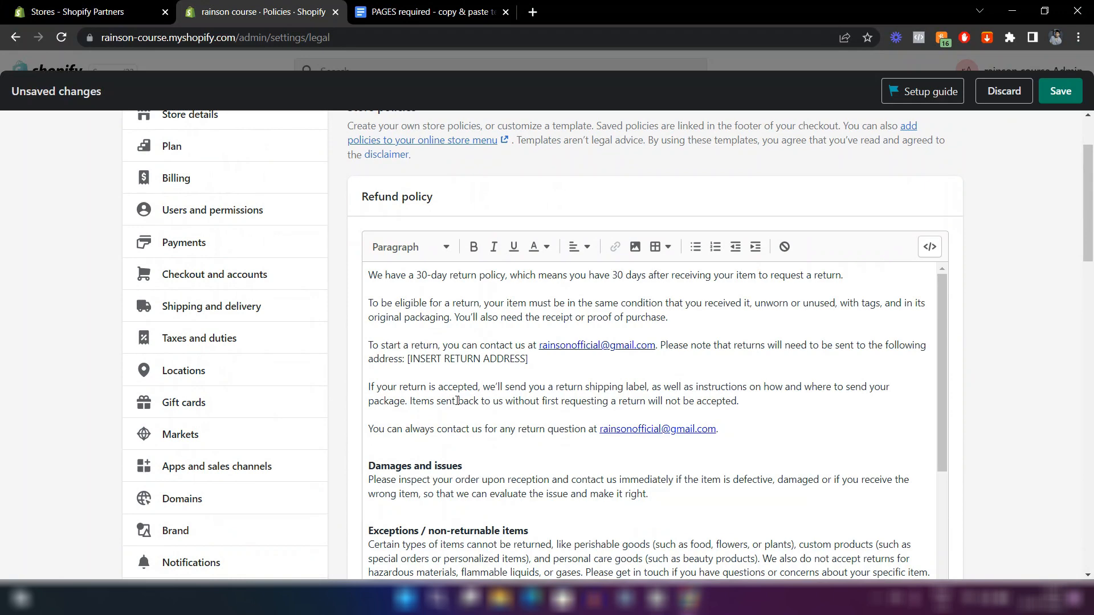
scroll(523, 399, down, 4)
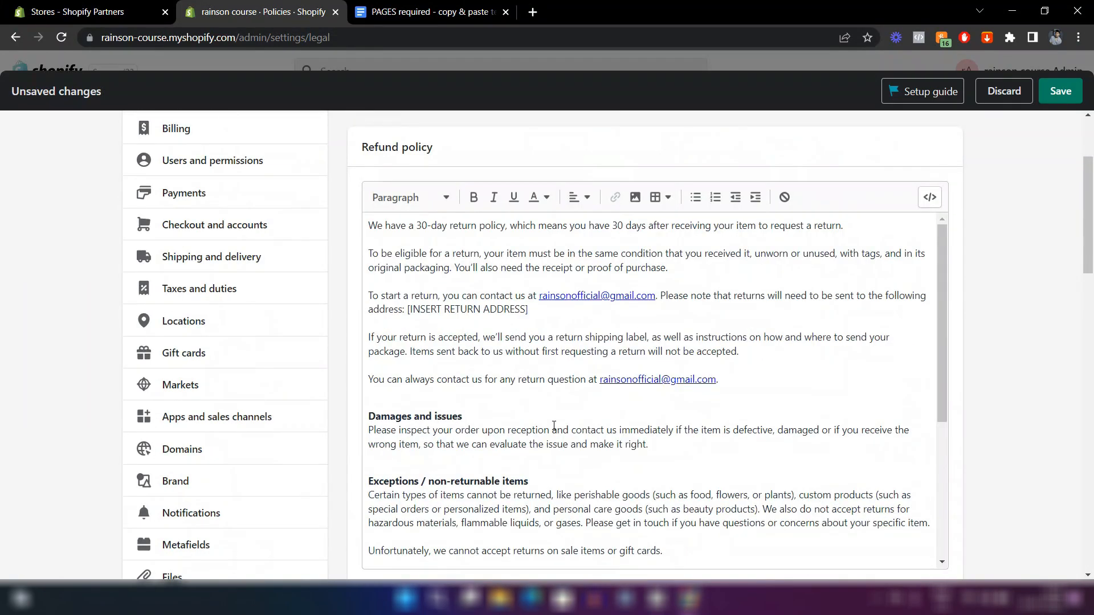
scroll(554, 426, down, 3)
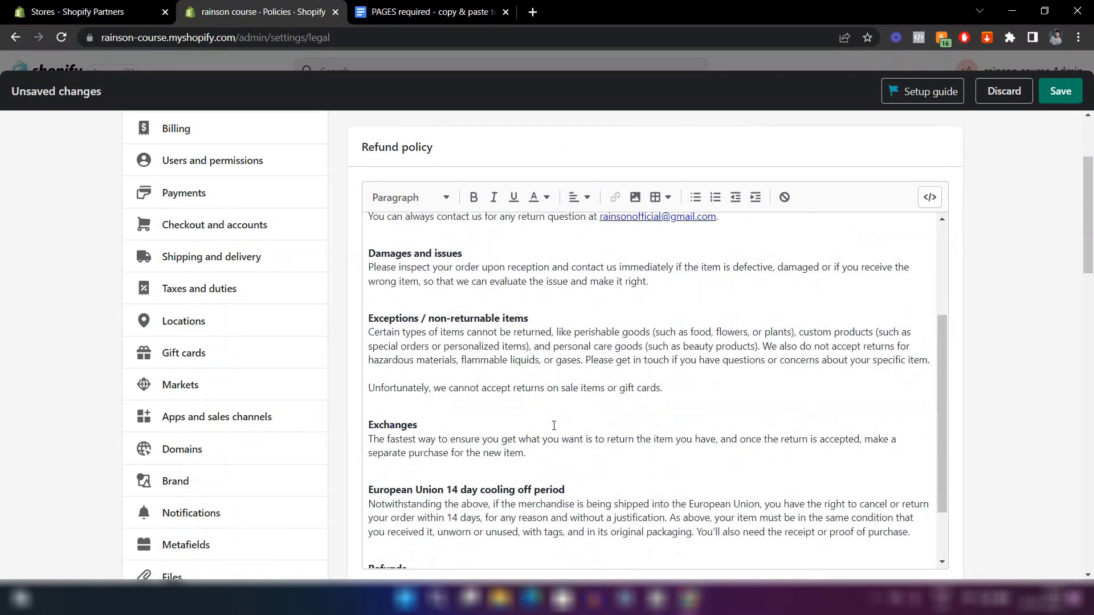
scroll(554, 426, down, 2)
scroll(554, 426, up, 4)
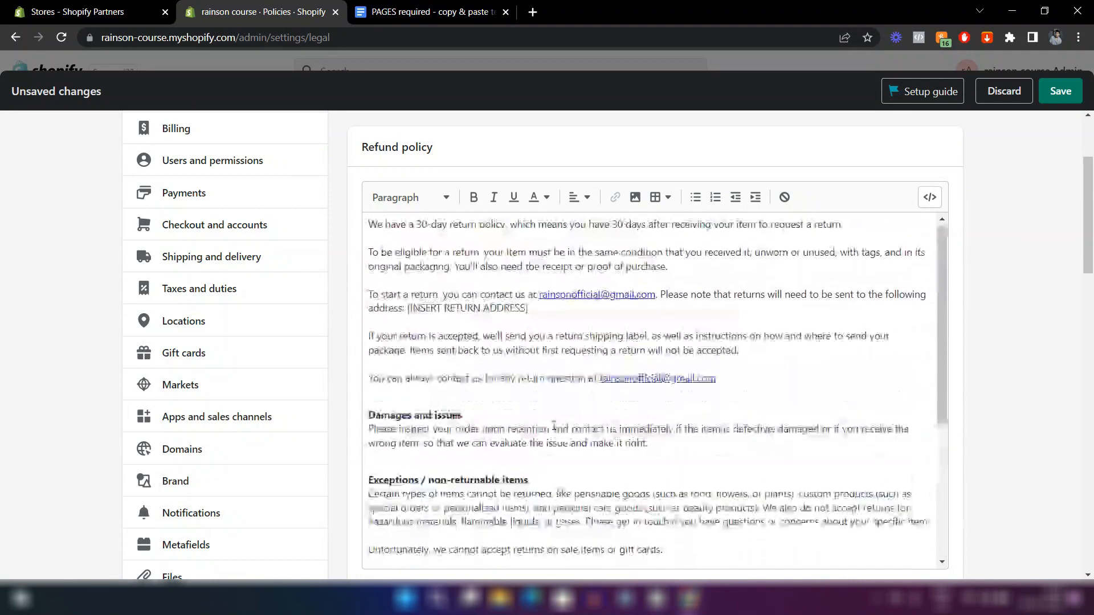
Change both return periods in the refund policy's opening sentence to 7 days and review the remaining sections.
click(427, 227)
key(BackSpace)
key(BackSpace)
text(7)
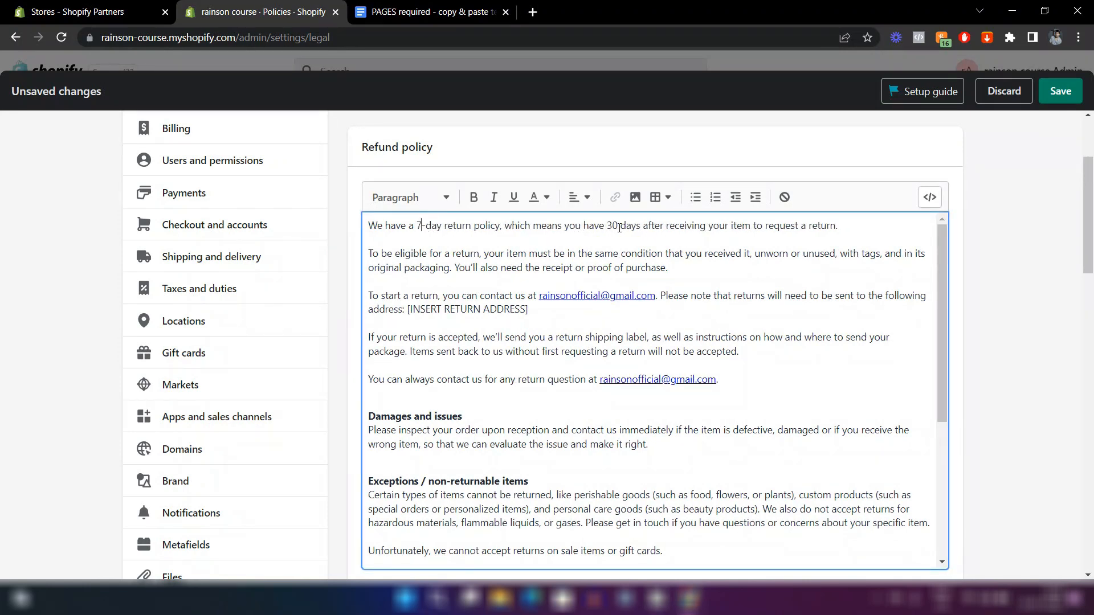
key(BackSpace)
key(BackSpace)
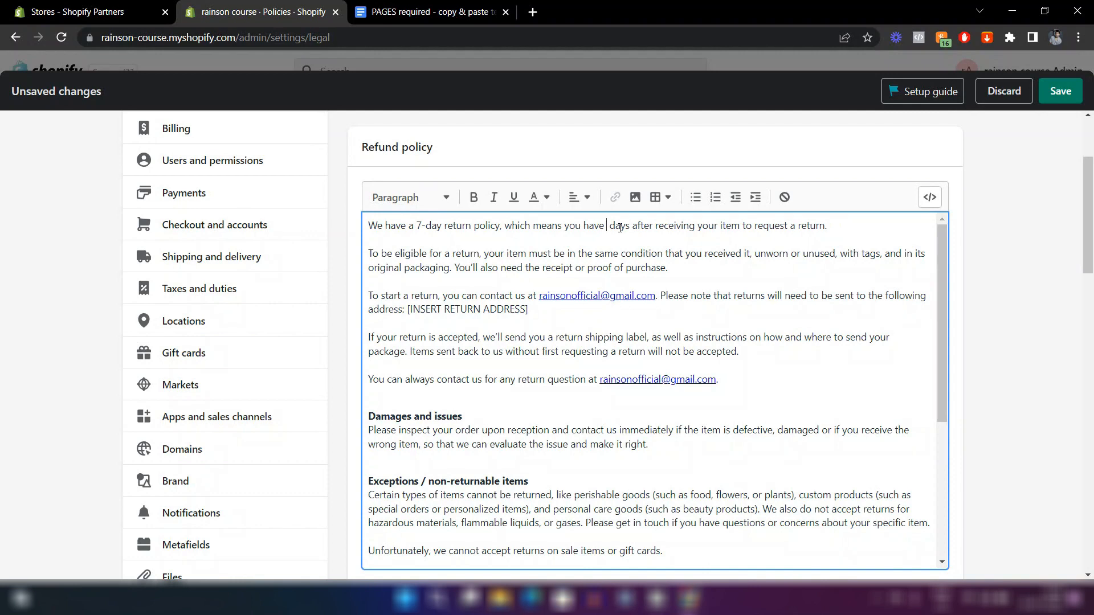
text(7)
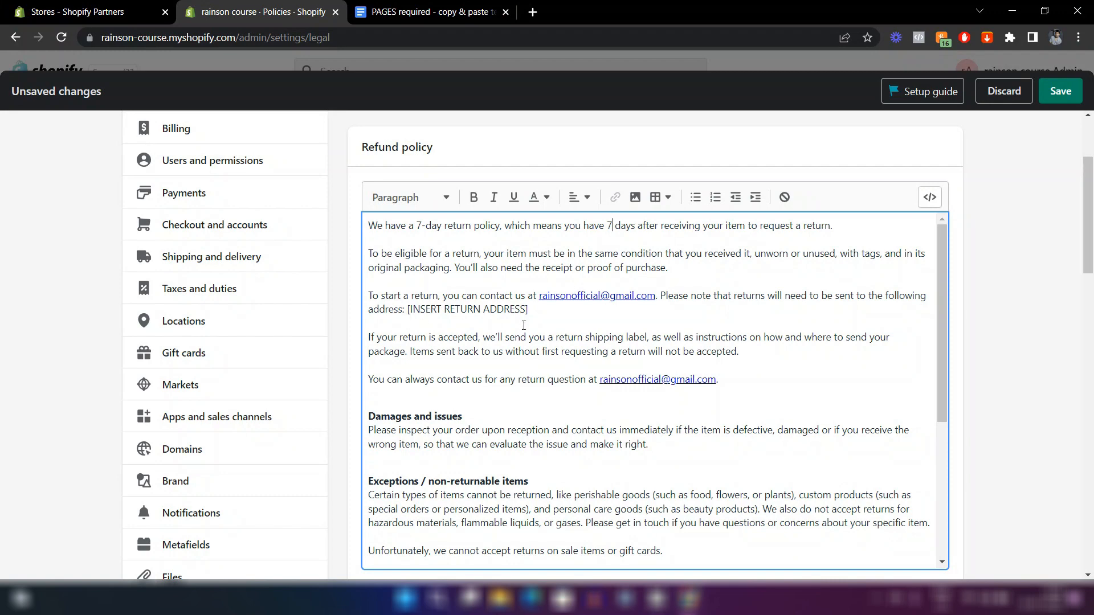
scroll(550, 345, down, 3)
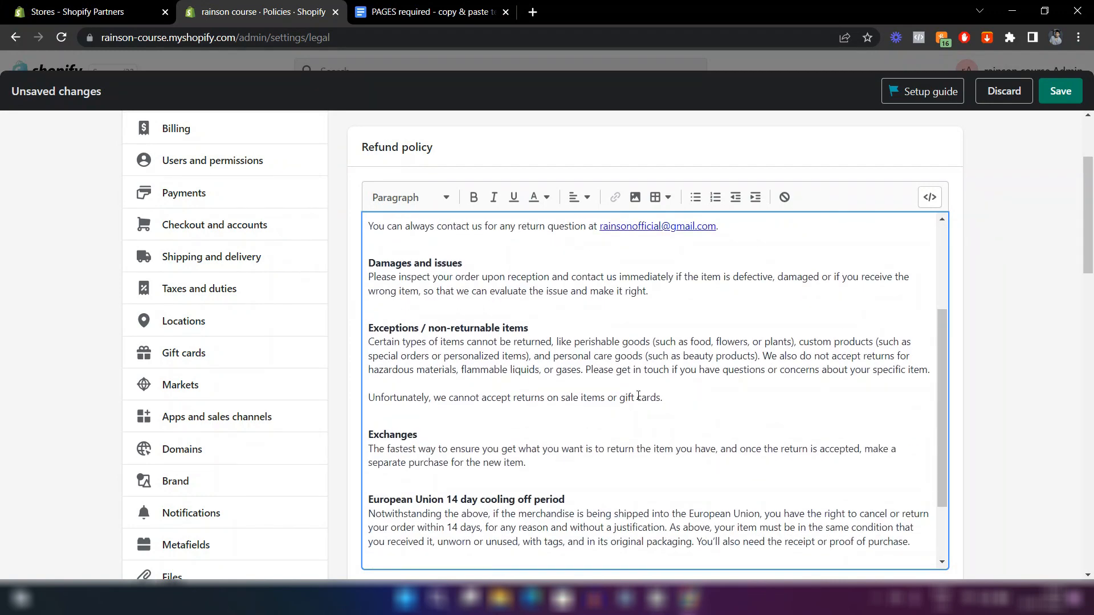
scroll(638, 395, down, 2)
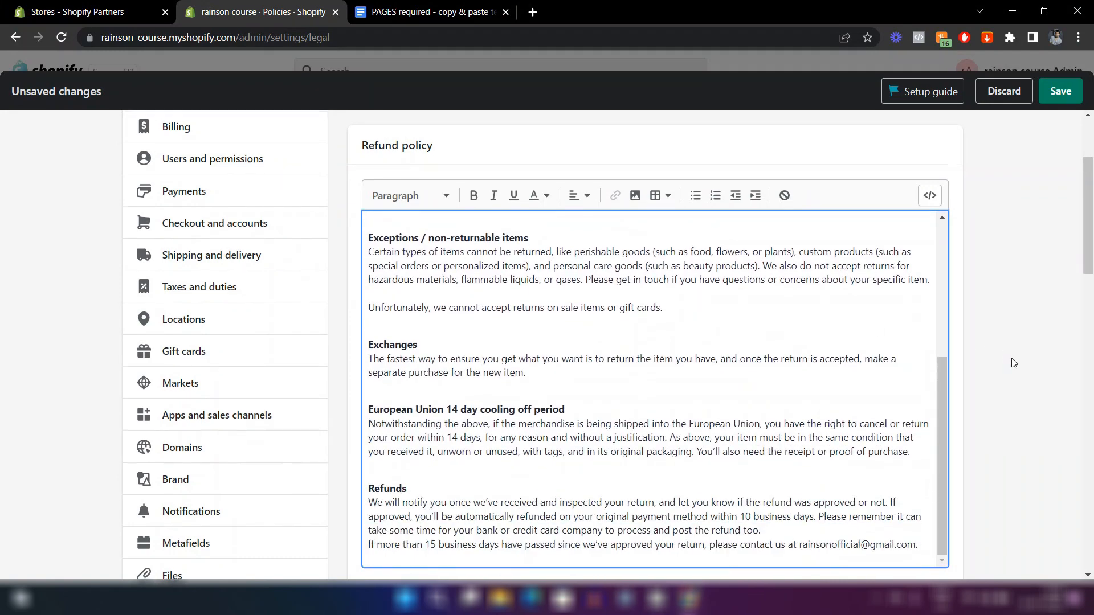
scroll(1014, 363, down, 2)
scroll(614, 290, up, 4)
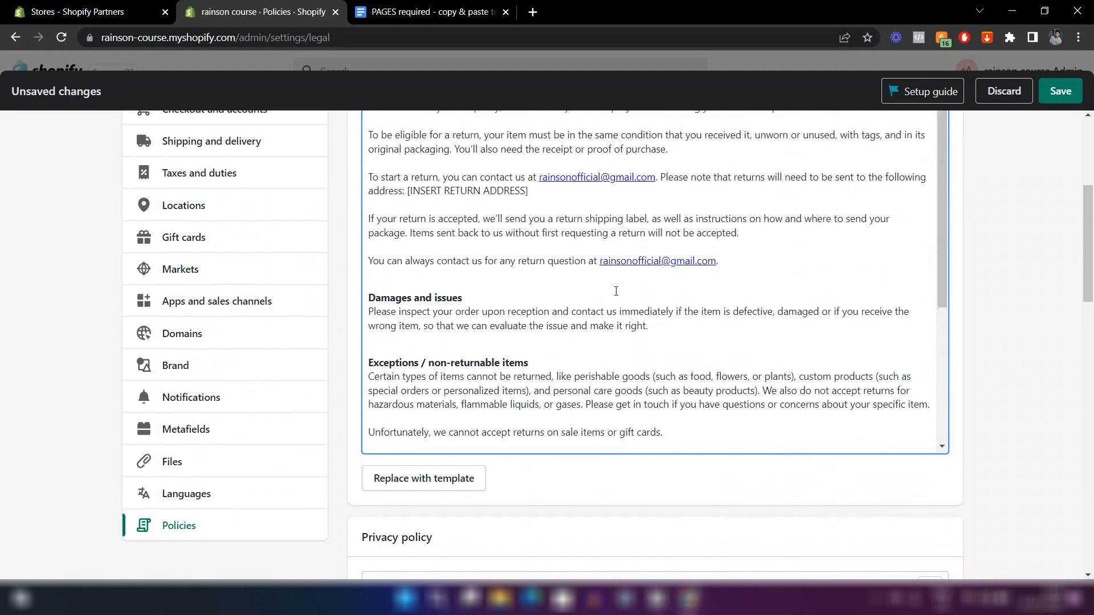
scroll(615, 285, down, 4)
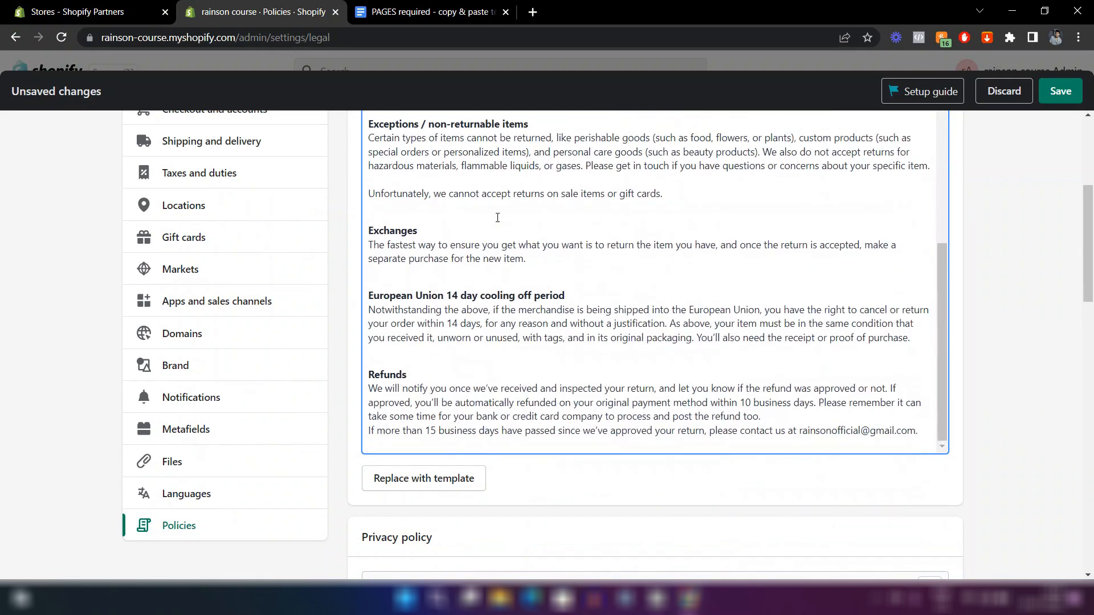
Create the privacy policy from its template and look through the generated sections.
scroll(904, 498, down, 5)
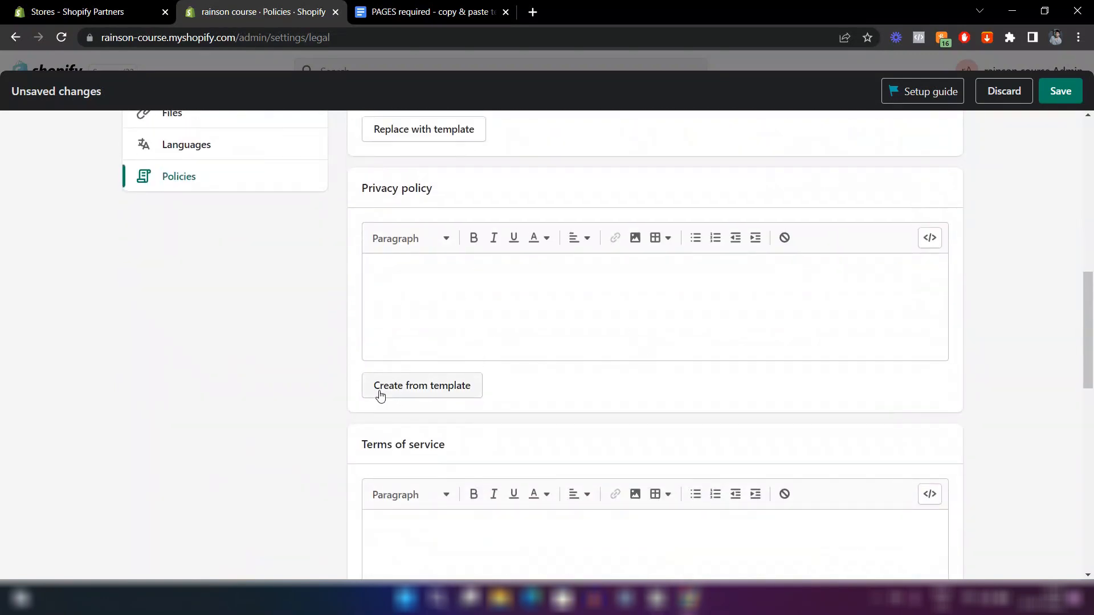
click(419, 389)
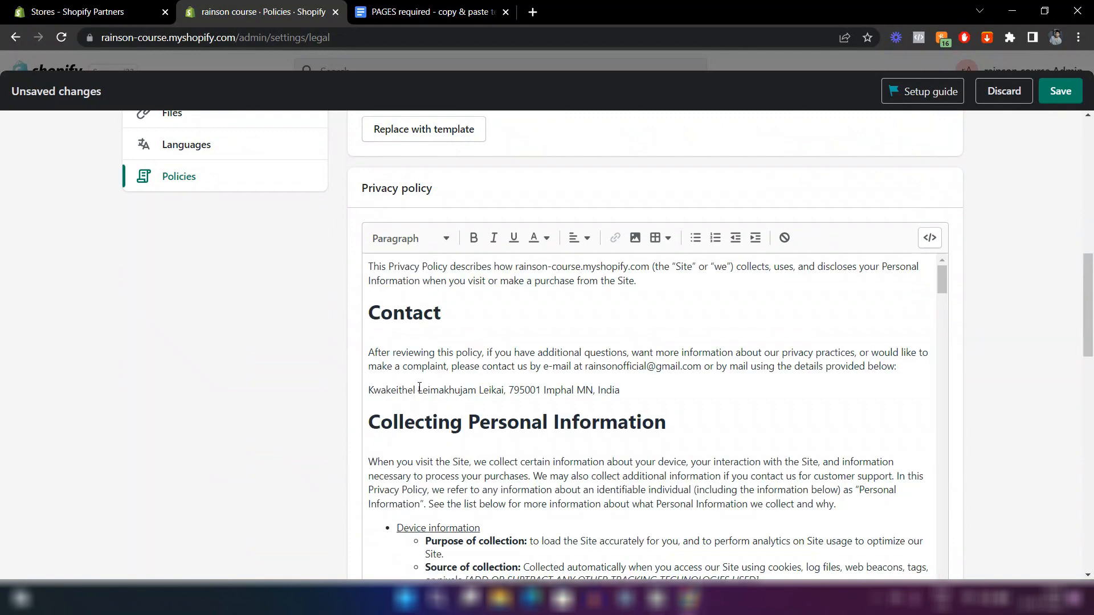
scroll(310, 405, down, 2)
scroll(512, 205, down, 20)
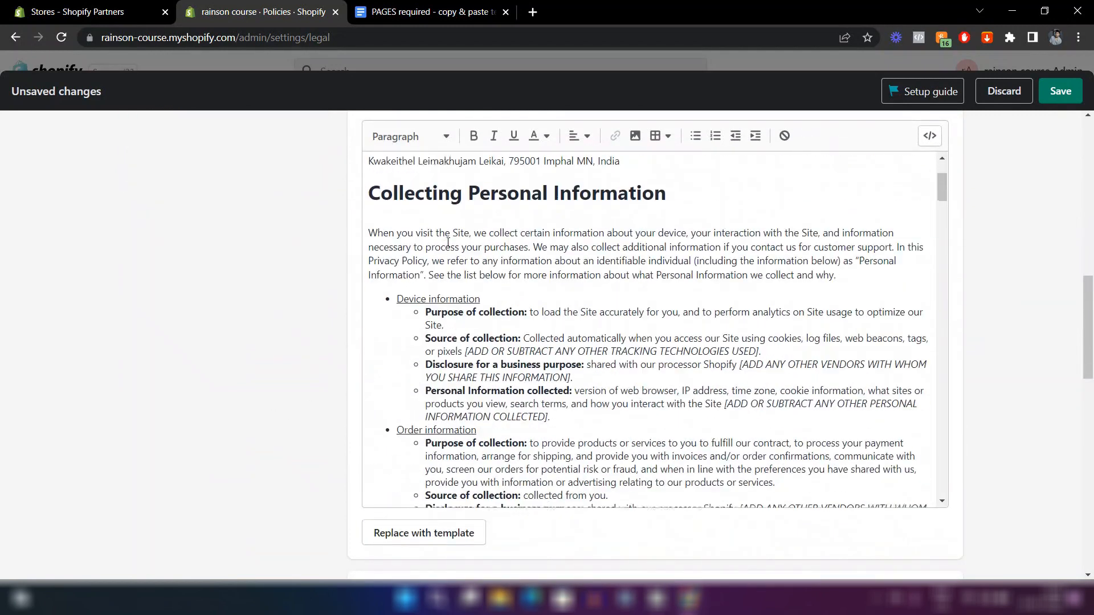
scroll(440, 204, down, 20)
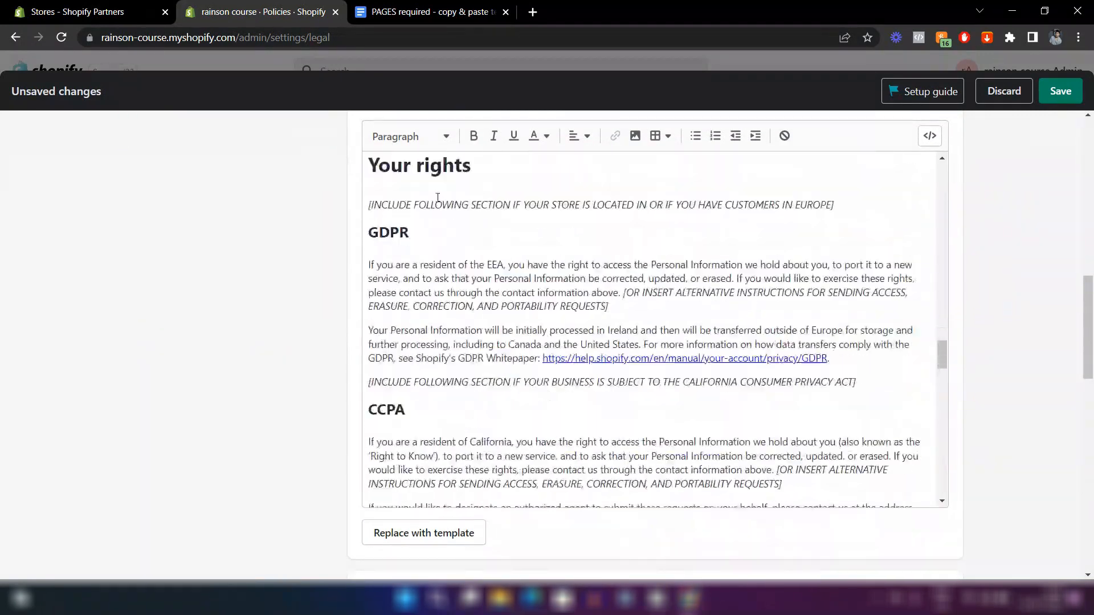
scroll(430, 173, down, 2)
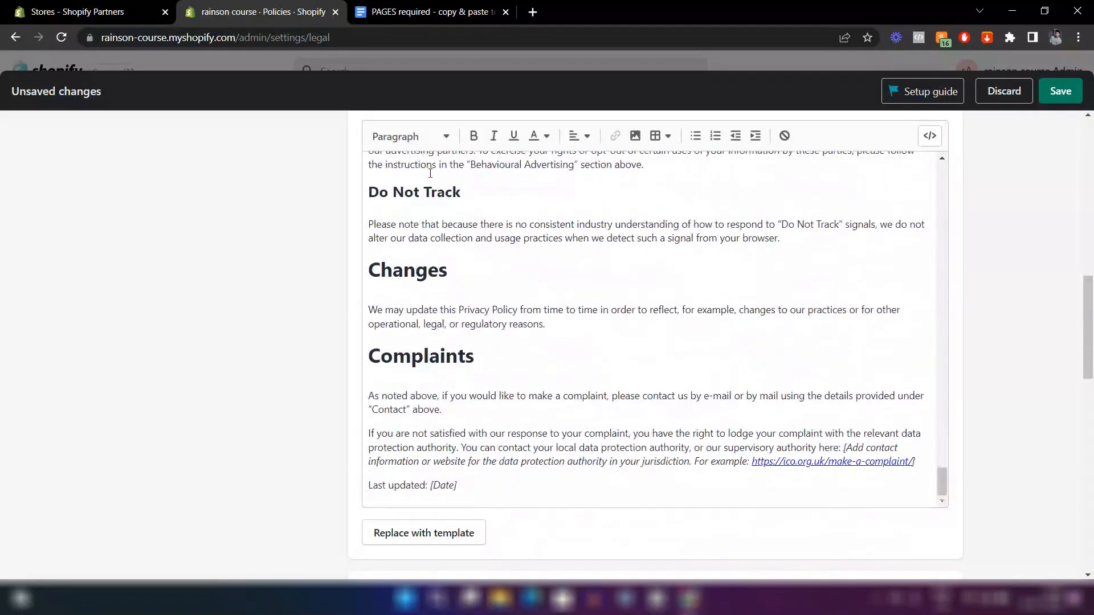
scroll(604, 364, up, 3)
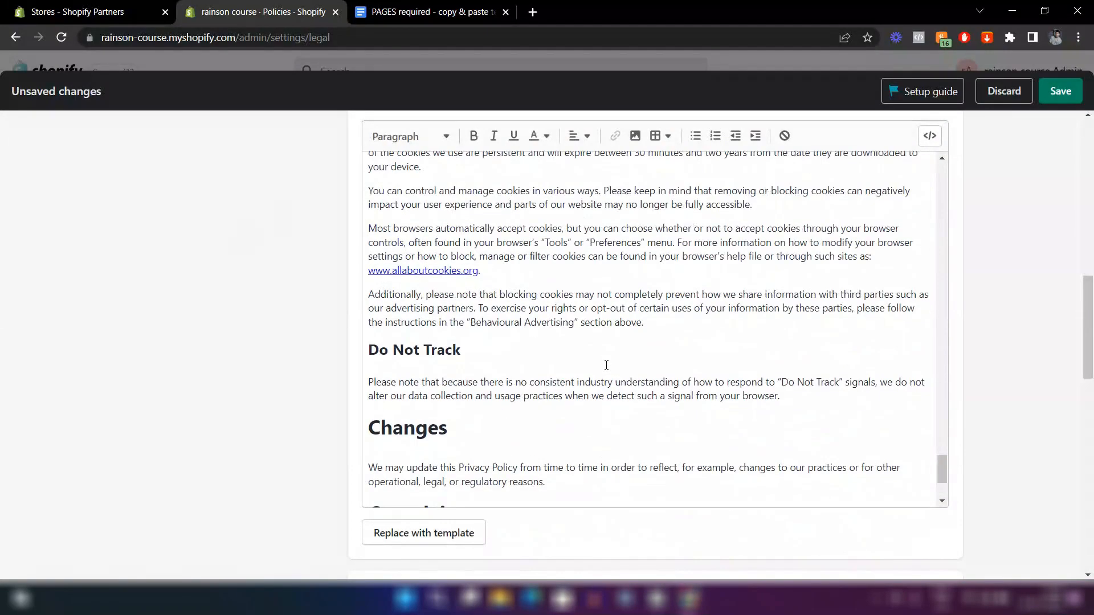
scroll(247, 375, up, 2)
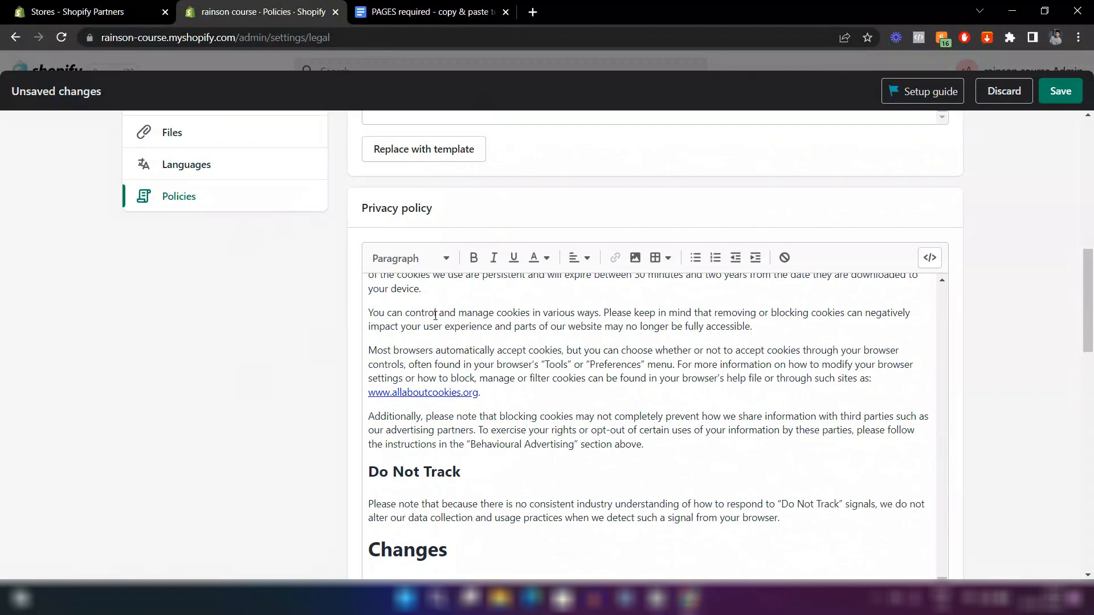
Create the terms of service from its template and look through the text down to the contact information section.
scroll(436, 315, down, 5)
scroll(237, 388, down, 10)
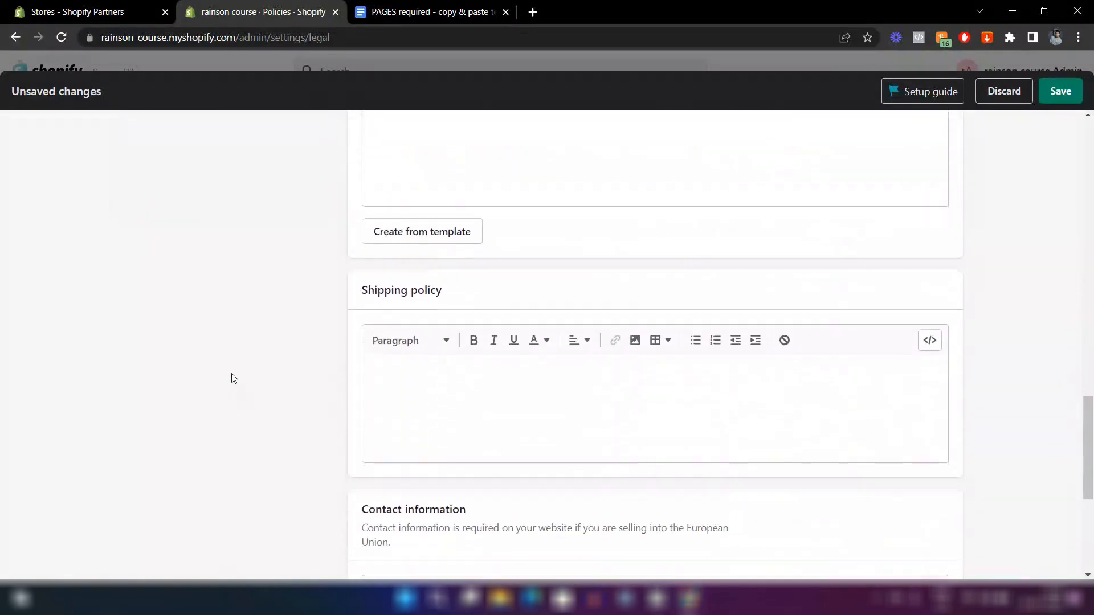
scroll(232, 377, up, 3)
click(392, 409)
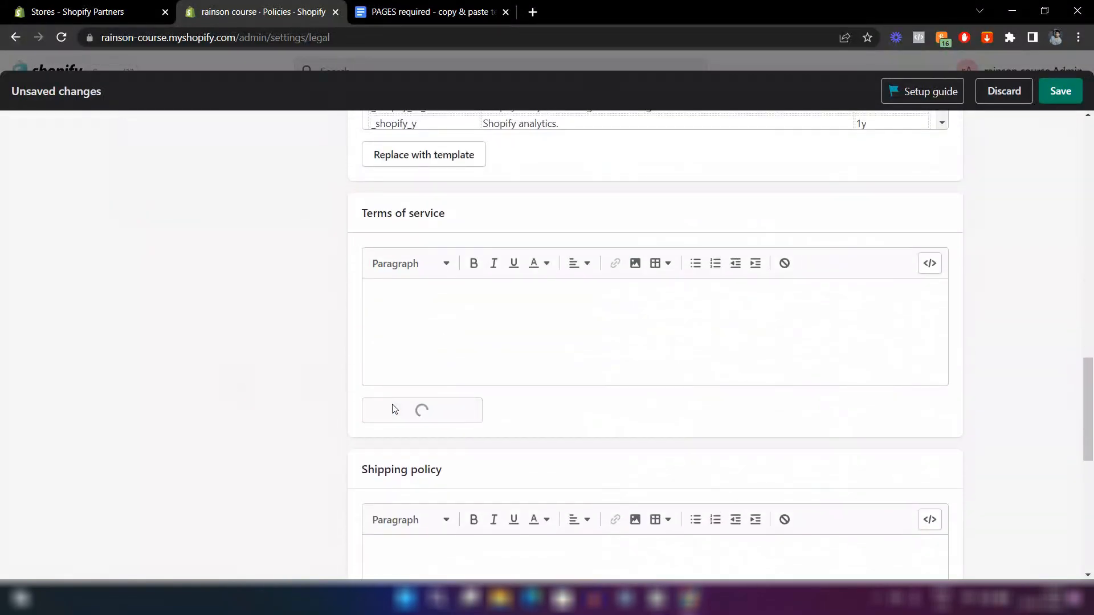
scroll(250, 433, down, 3)
scroll(502, 311, down, 15)
scroll(501, 311, down, 20)
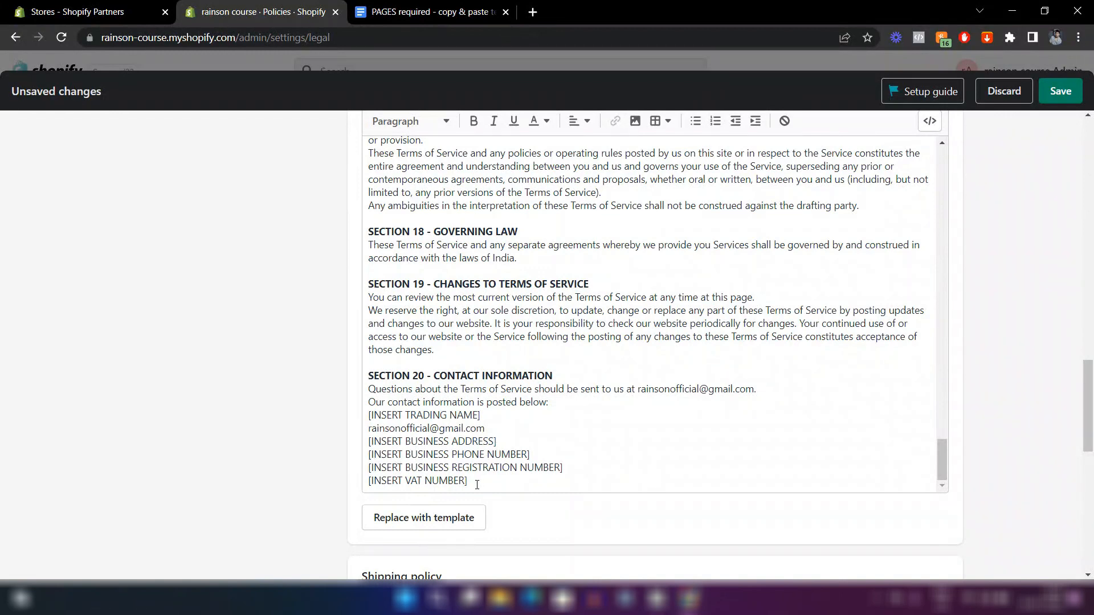
Check the empty shipping policy section and copy the text under "SHIPPING POLICY" from the Google Docs pages template.
scroll(290, 487, down, 6)
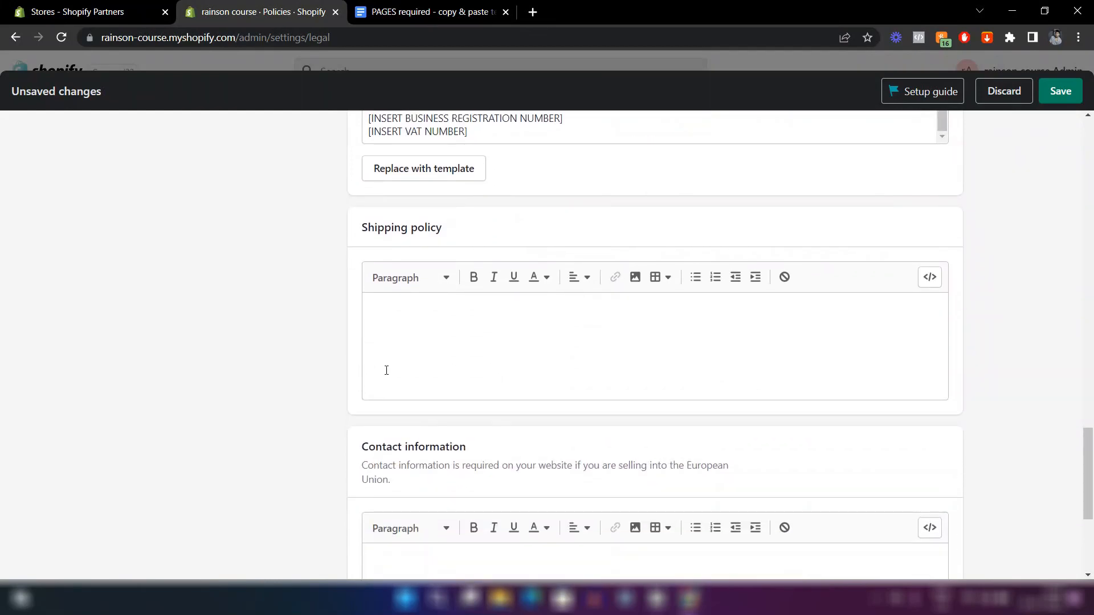
scroll(383, 370, down, 2)
scroll(331, 332, up, 2)
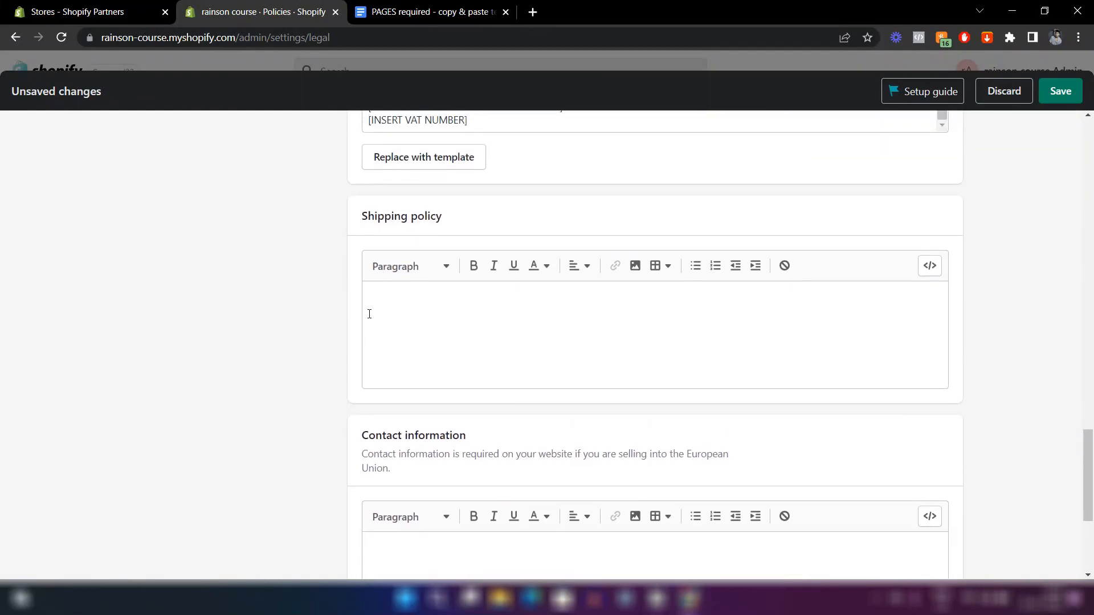
scroll(301, 376, down, 3)
scroll(301, 370, up, 1)
scroll(301, 366, up, 2)
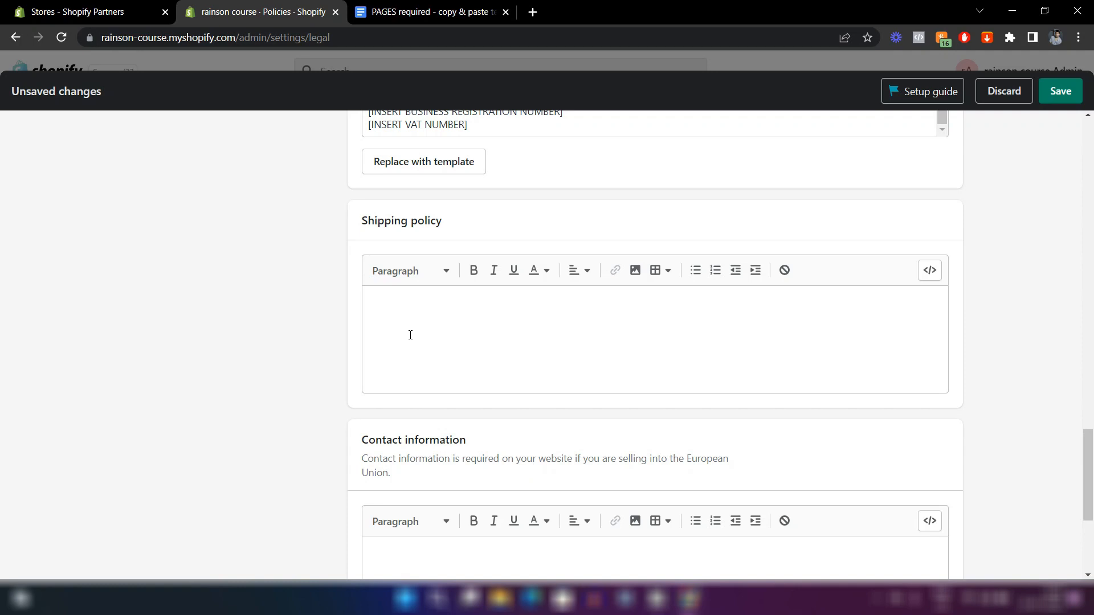
click(416, 7)
drag(574, 493, 309, 400)
key(ctrl+c)
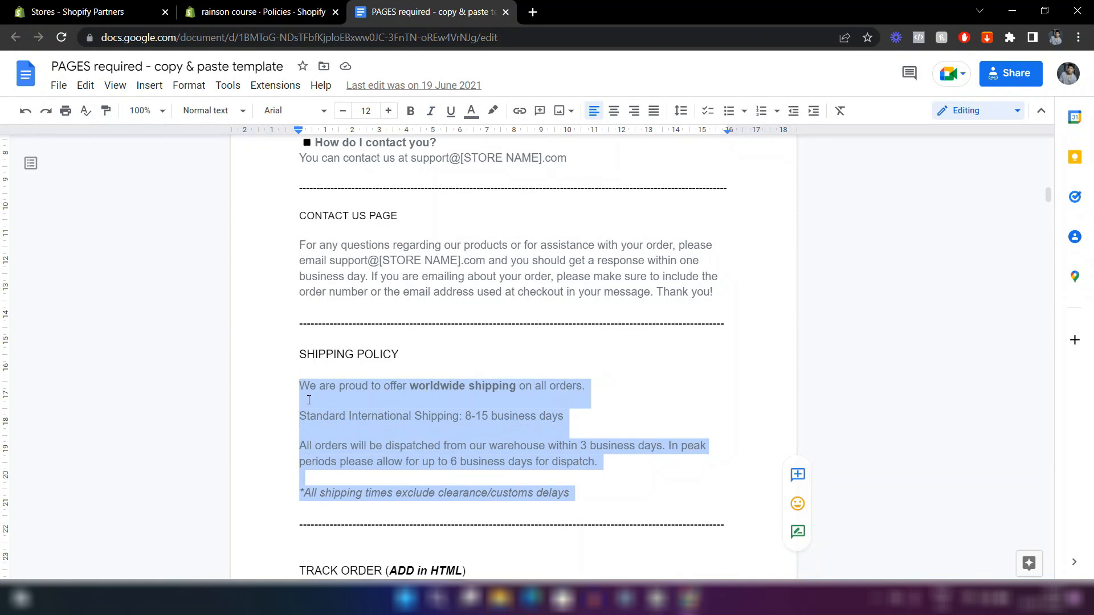
Return to Shopify, paste the copied text into the shipping policy and remove the blank line above "*All shipping times exclude clearance/customs delays".
click(262, 12)
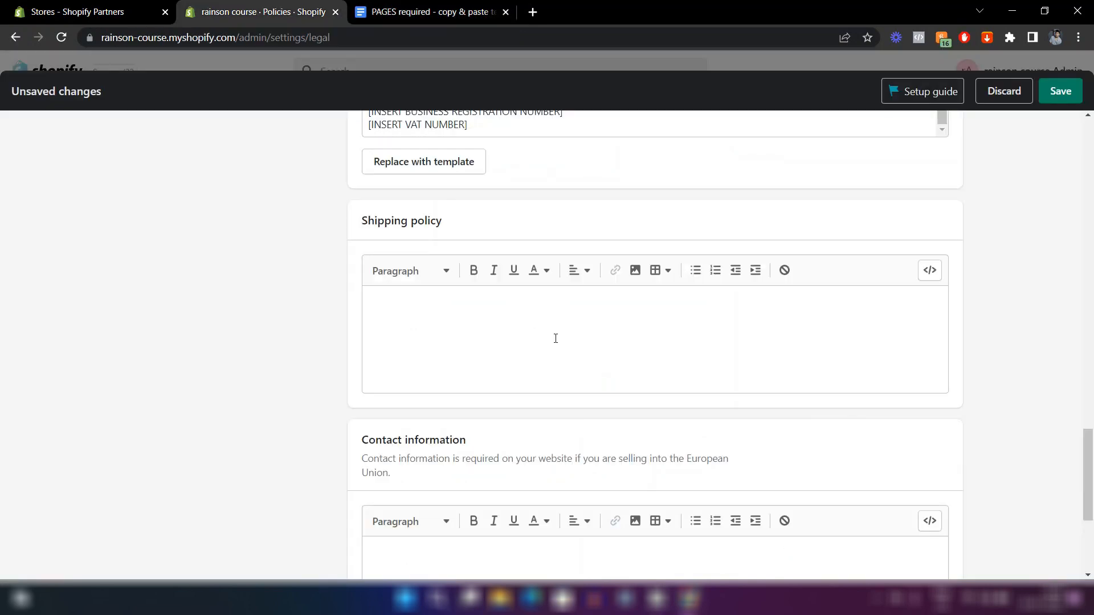
click(467, 331)
key(ctrl+v)
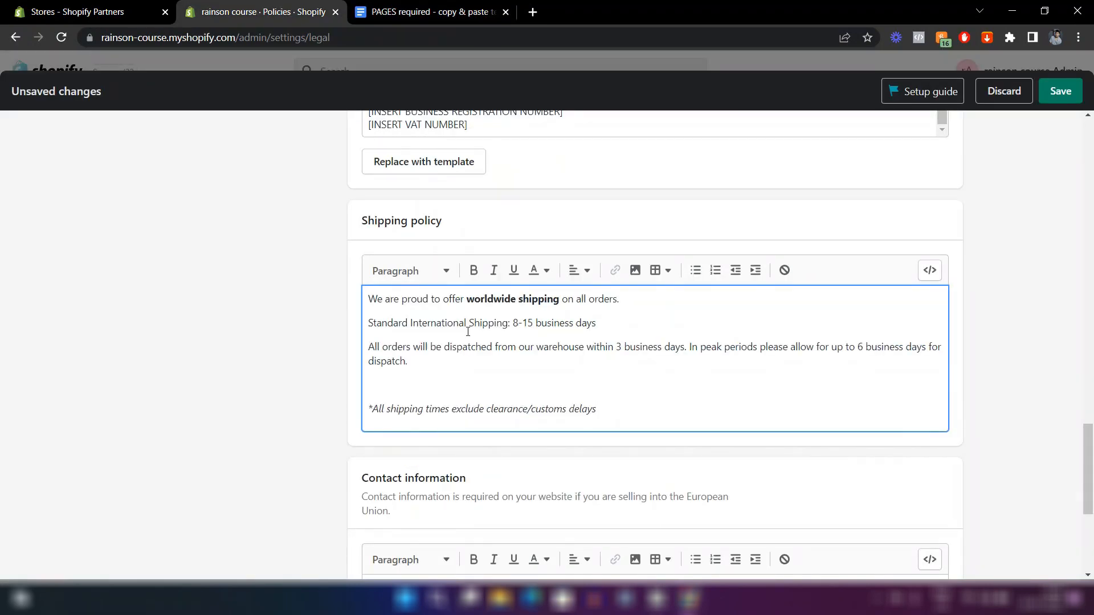
key(BackSpace)
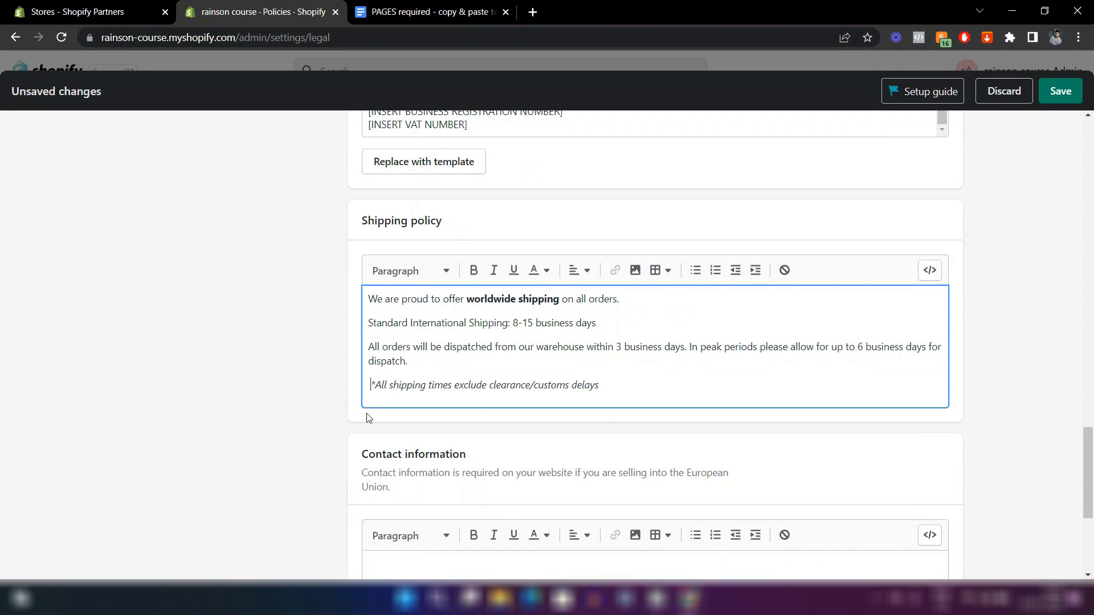
click(280, 393)
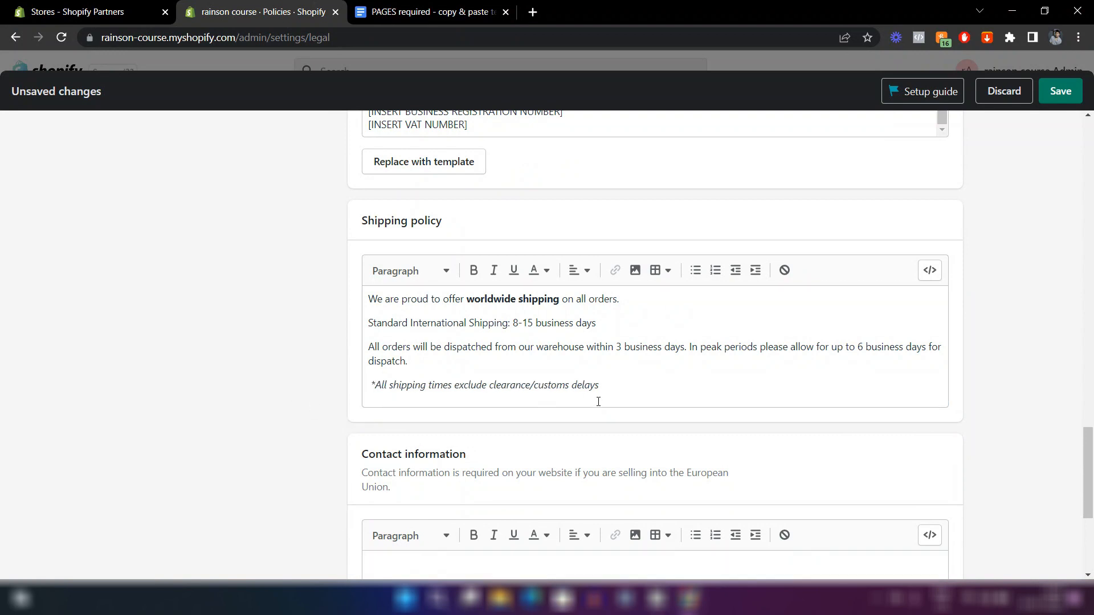
Review the filled-in store policies and save the refund, privacy, terms of service and shipping policies, leaving the contact information section empty.
scroll(596, 398, down, 4)
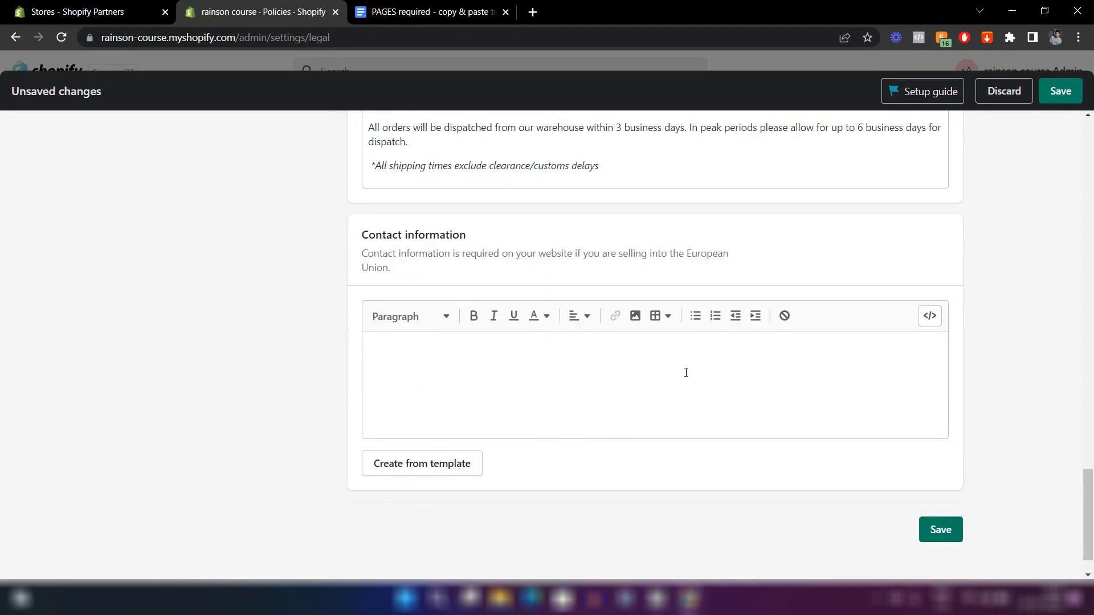
scroll(686, 372, up, 3)
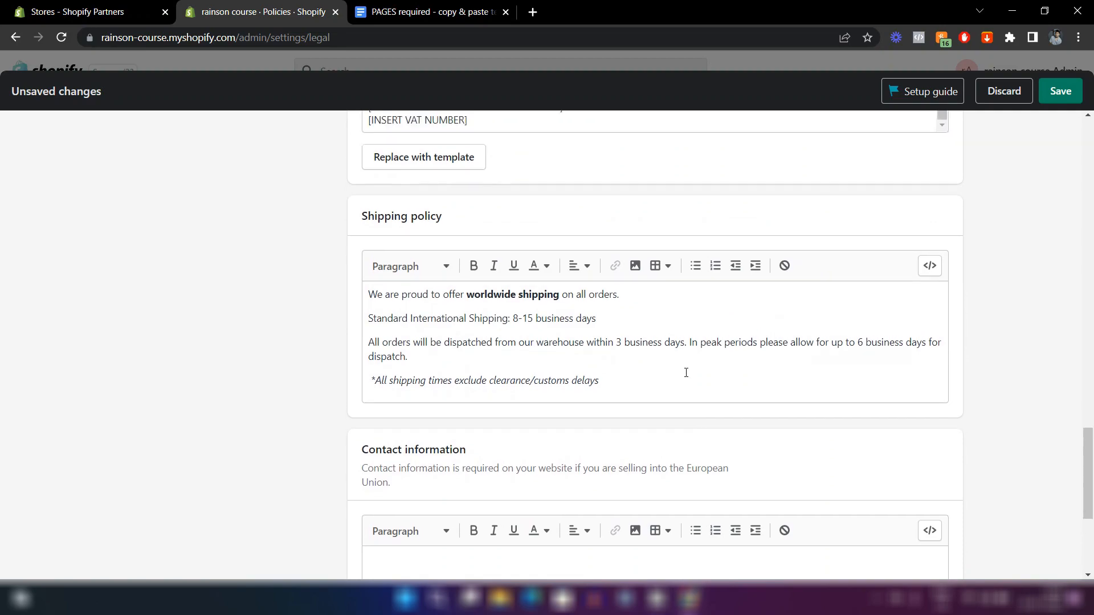
scroll(686, 373, up, 20)
scroll(563, 344, up, 10)
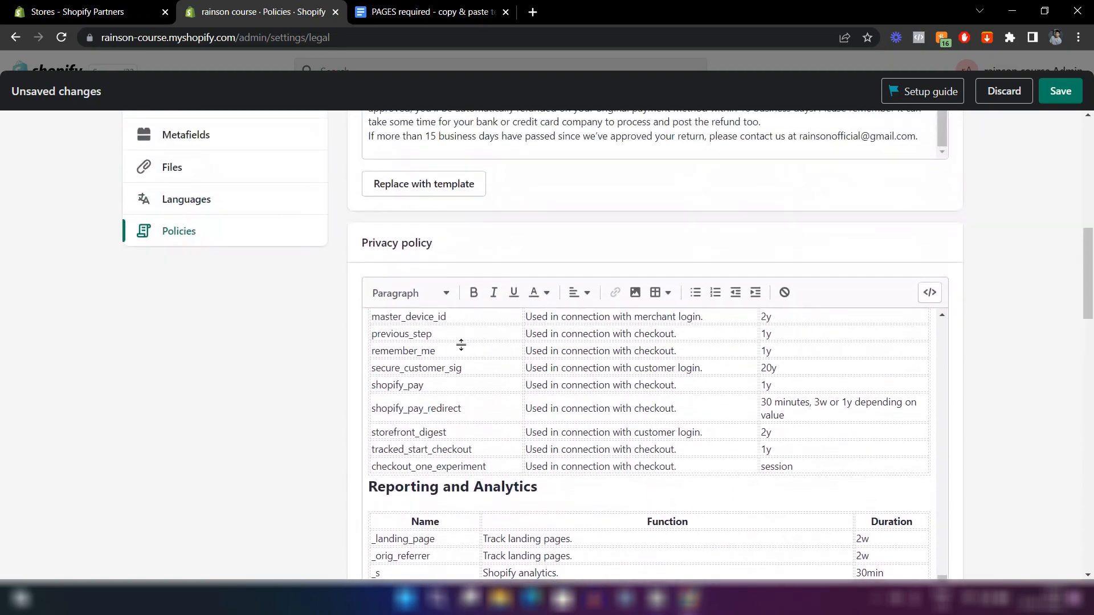
scroll(577, 350, up, 6)
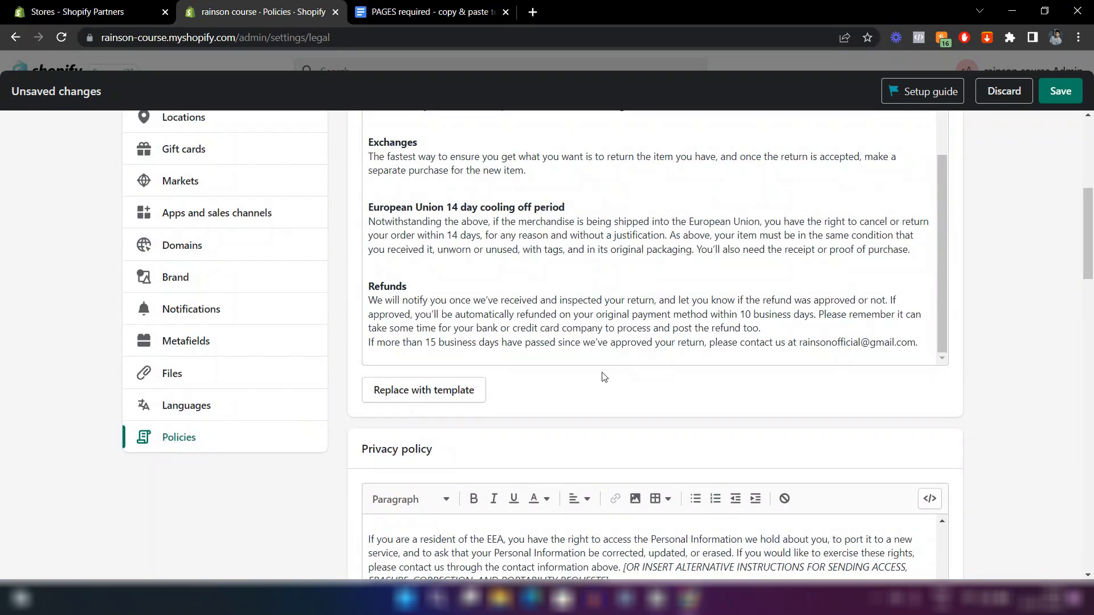
scroll(719, 387, up, 6)
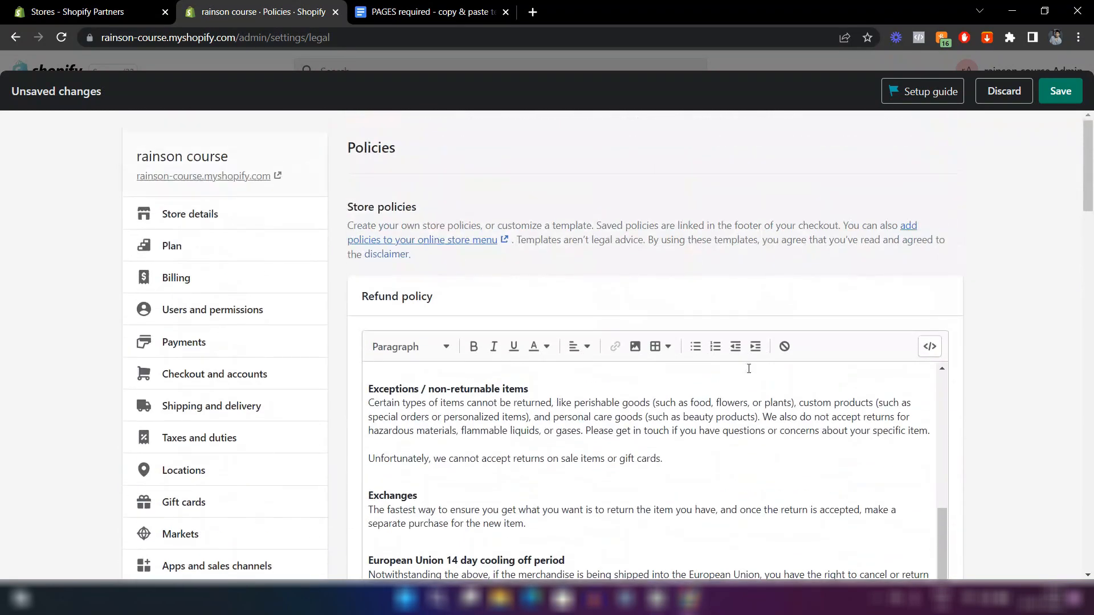
click(1053, 91)
scroll(965, 344, down, 15)
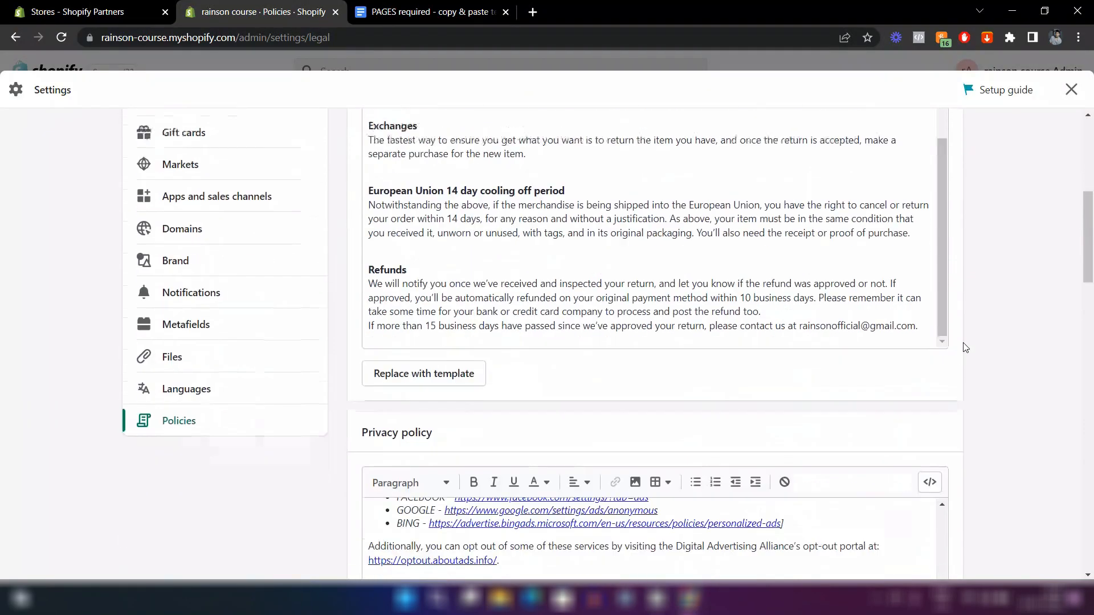
scroll(965, 339, down, 10)
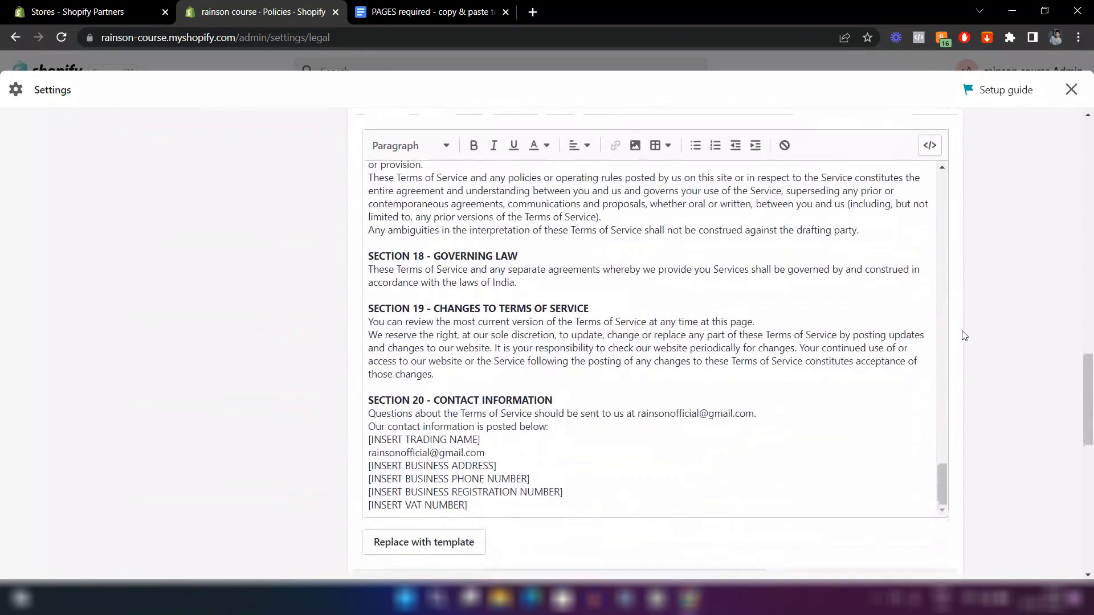